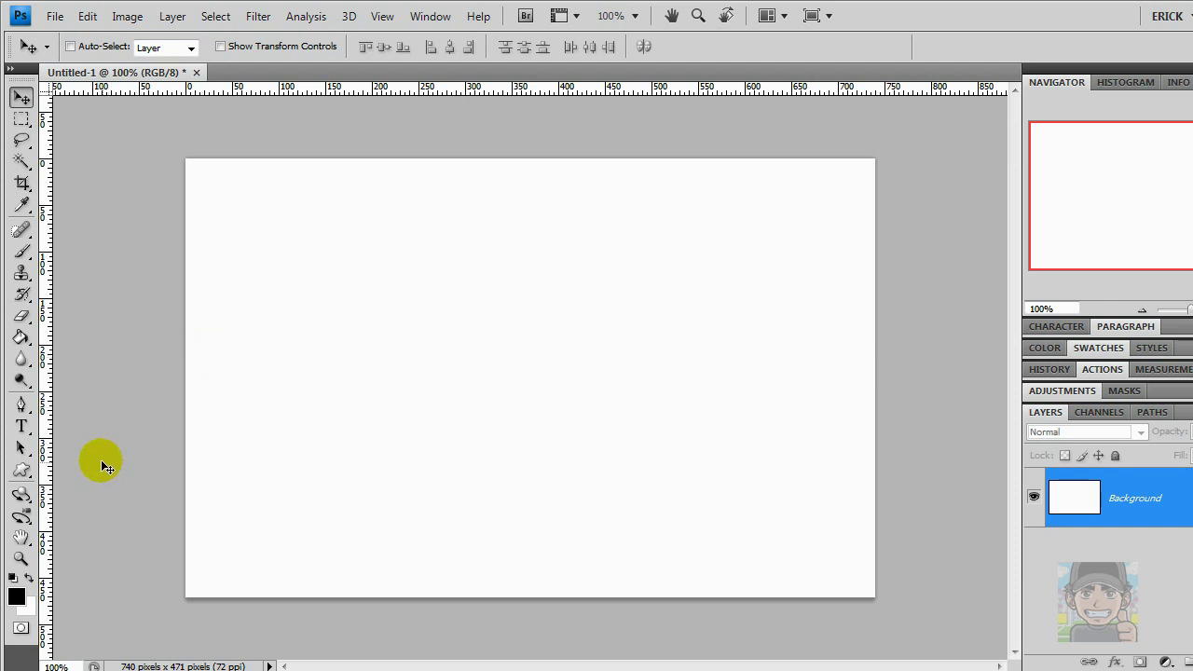
Select the Pen Tool after briefly opening and closing the path selection tools list.
click(22, 450)
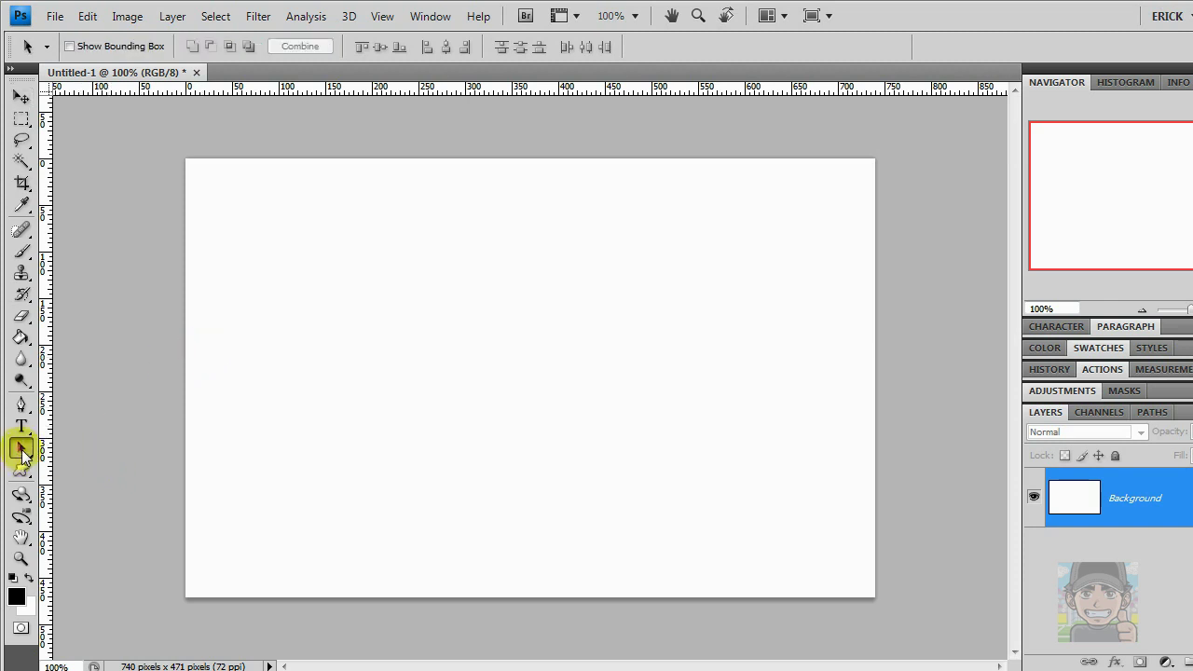
click(23, 450)
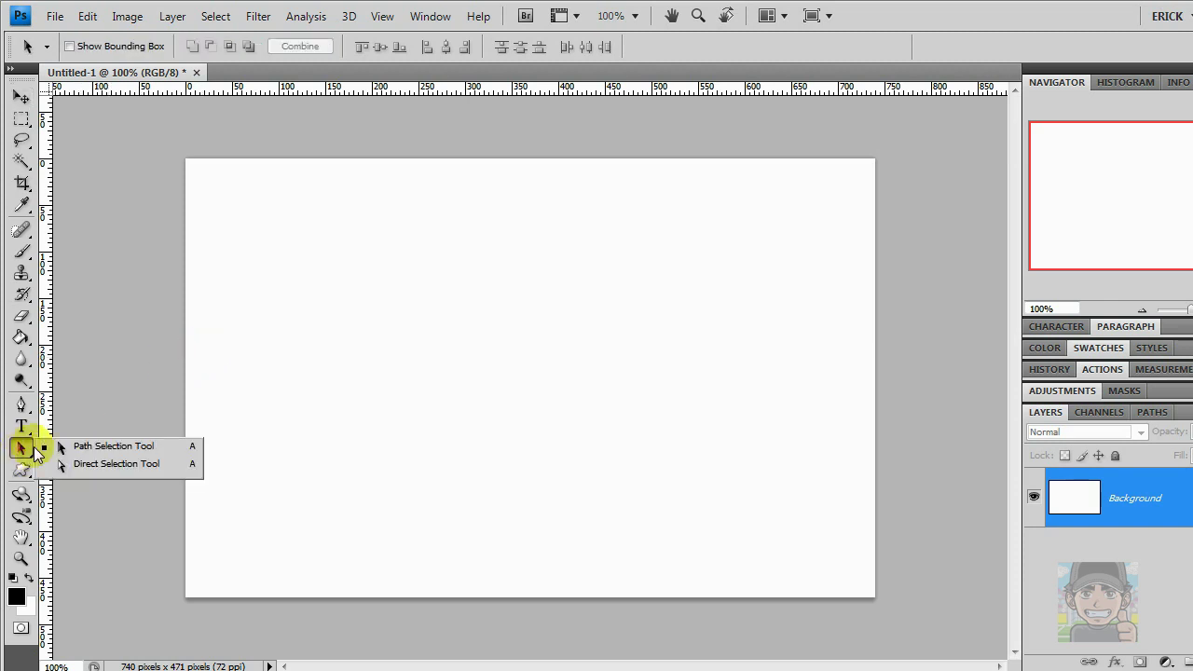
click(136, 447)
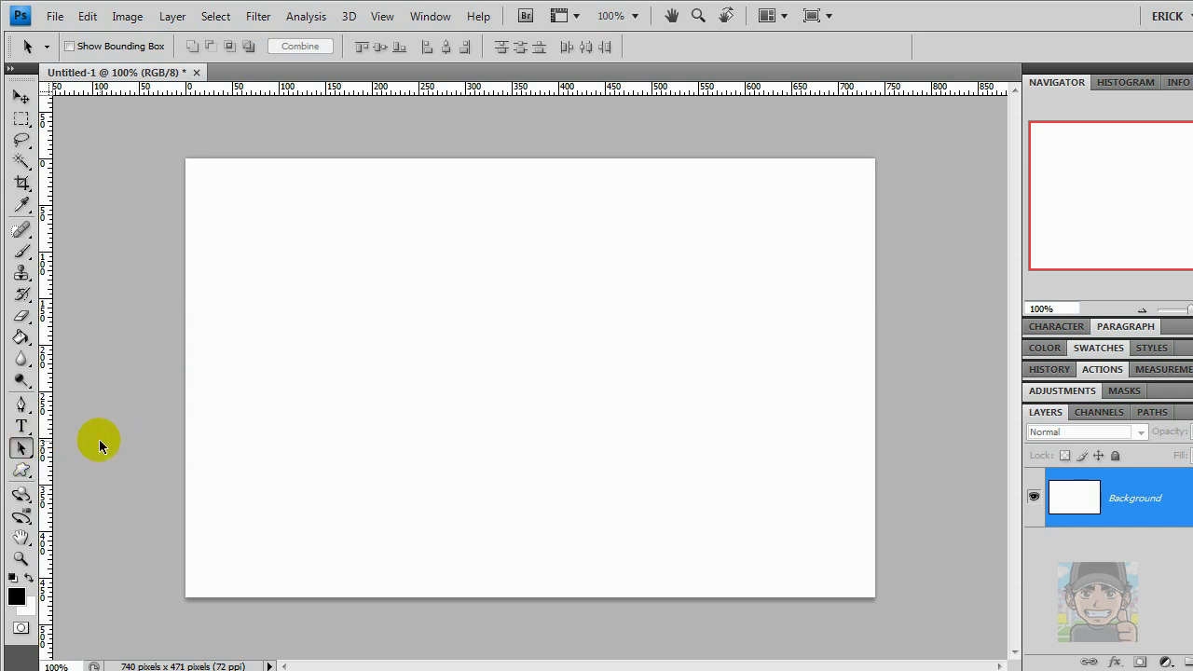
click(22, 407)
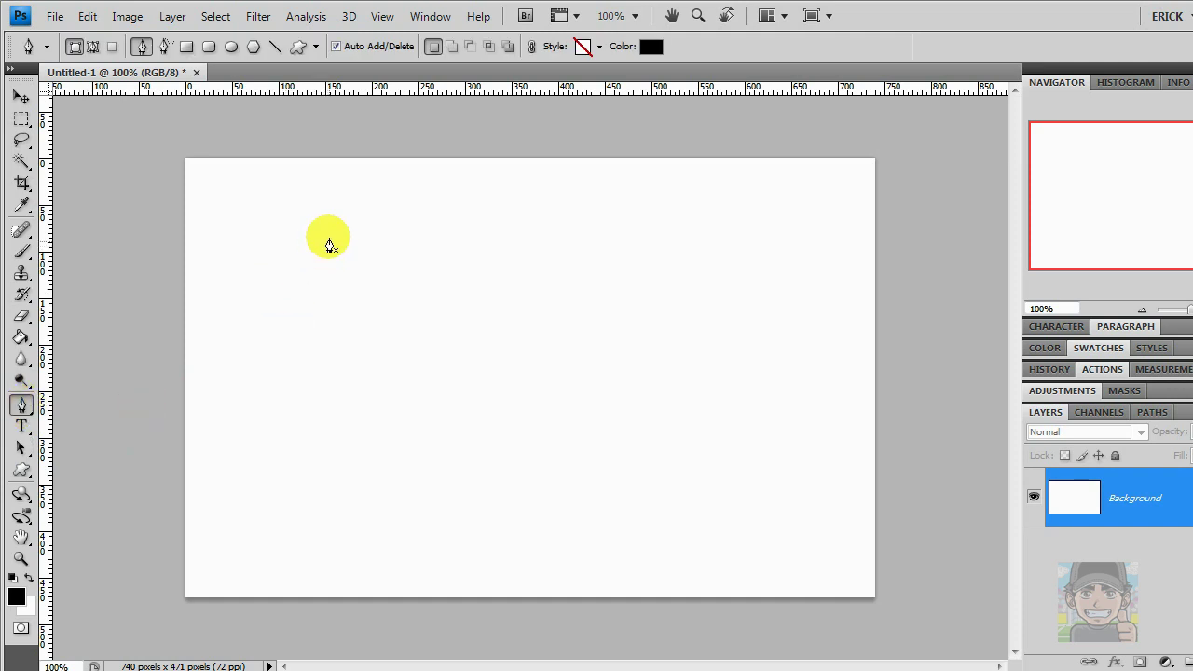
Draw a closed black curved Shape 1 from six pen anchors across the upper canvas.
click(329, 237)
drag(691, 251, 731, 270)
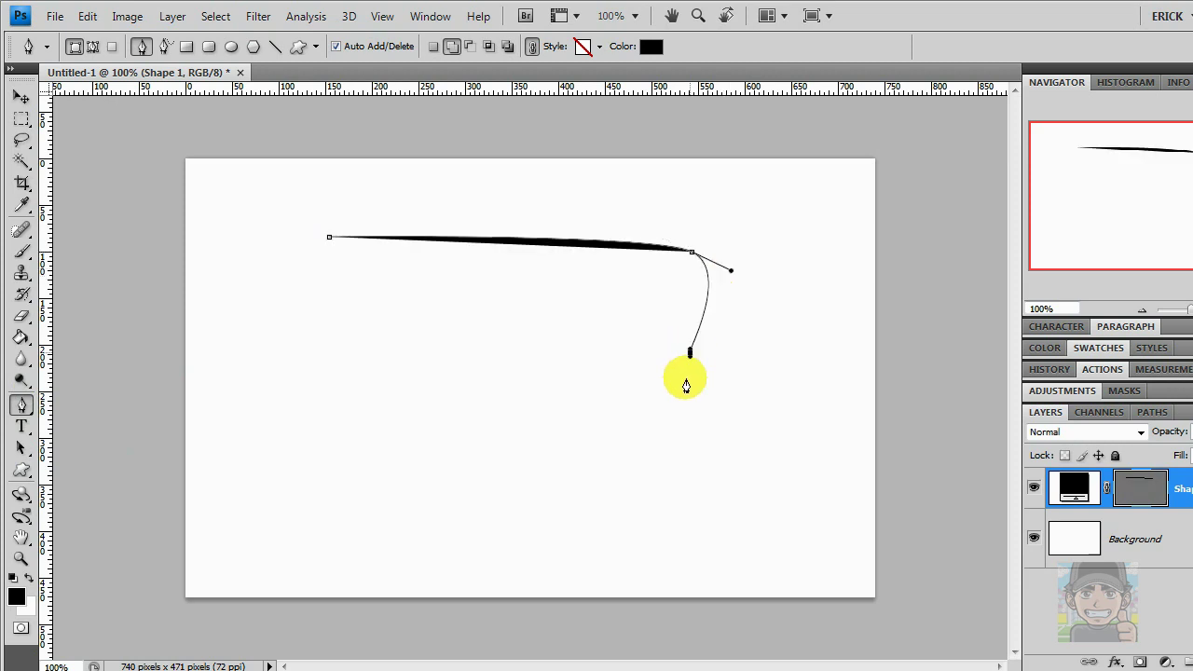
drag(686, 385, 681, 394)
drag(491, 413, 426, 394)
drag(352, 330, 307, 316)
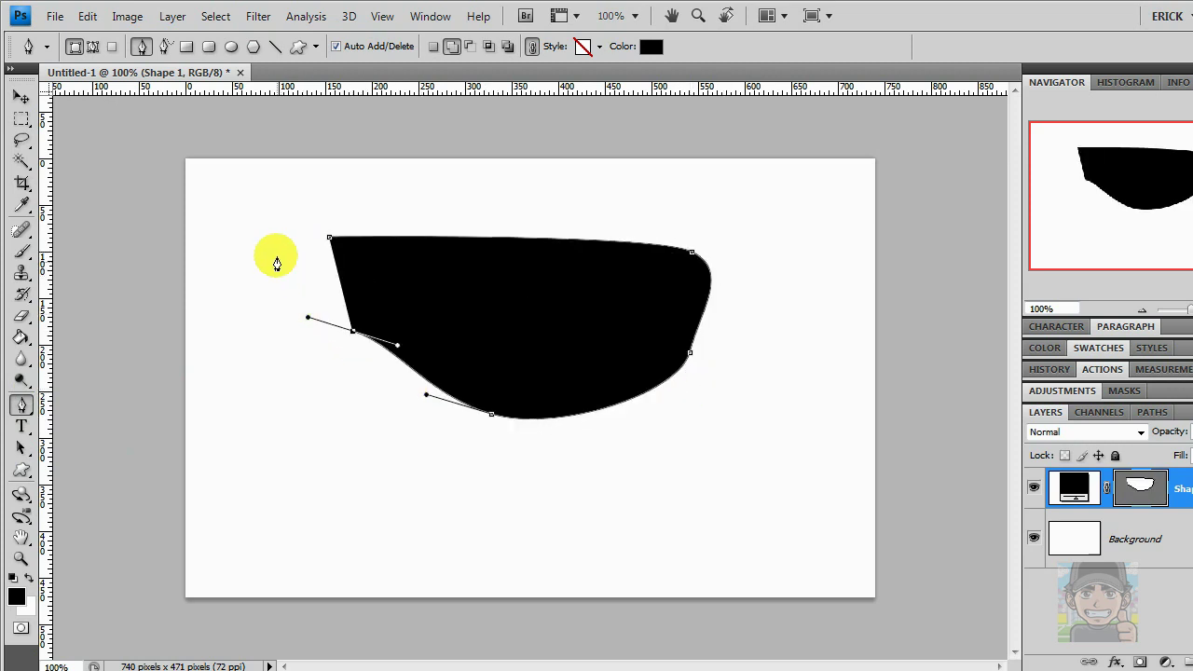
drag(300, 230, 323, 215)
click(330, 238)
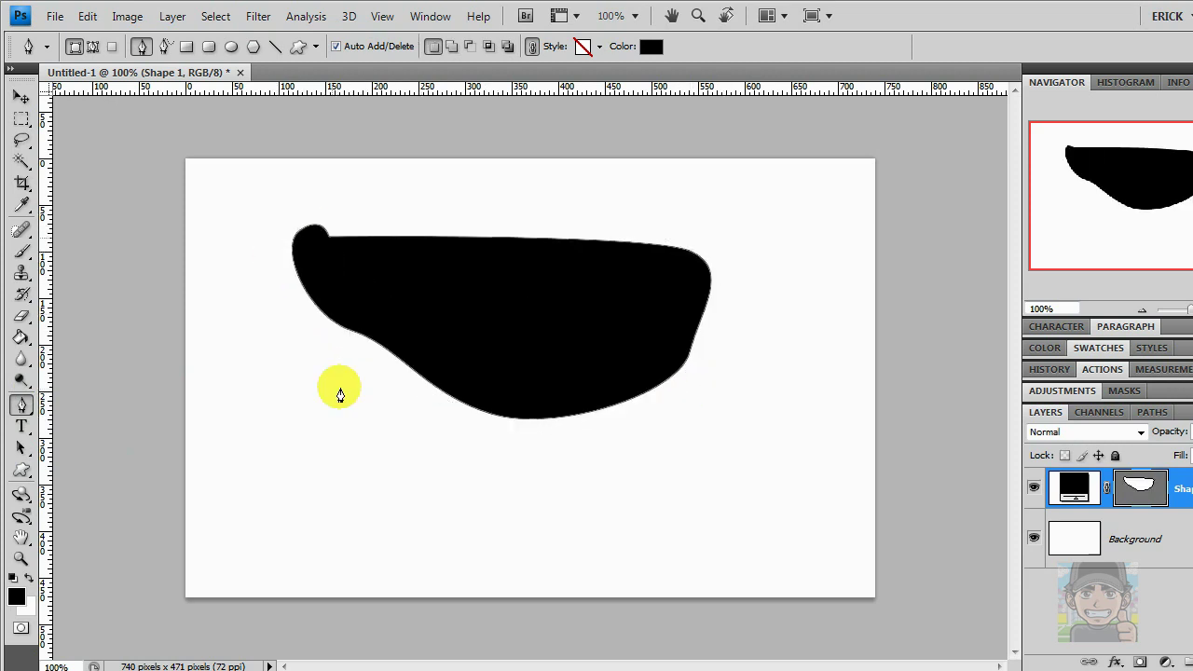
right_click(21, 403)
click(21, 451)
Marquee-select the shape's path and drag it down into the lower middle of the canvas.
click(97, 447)
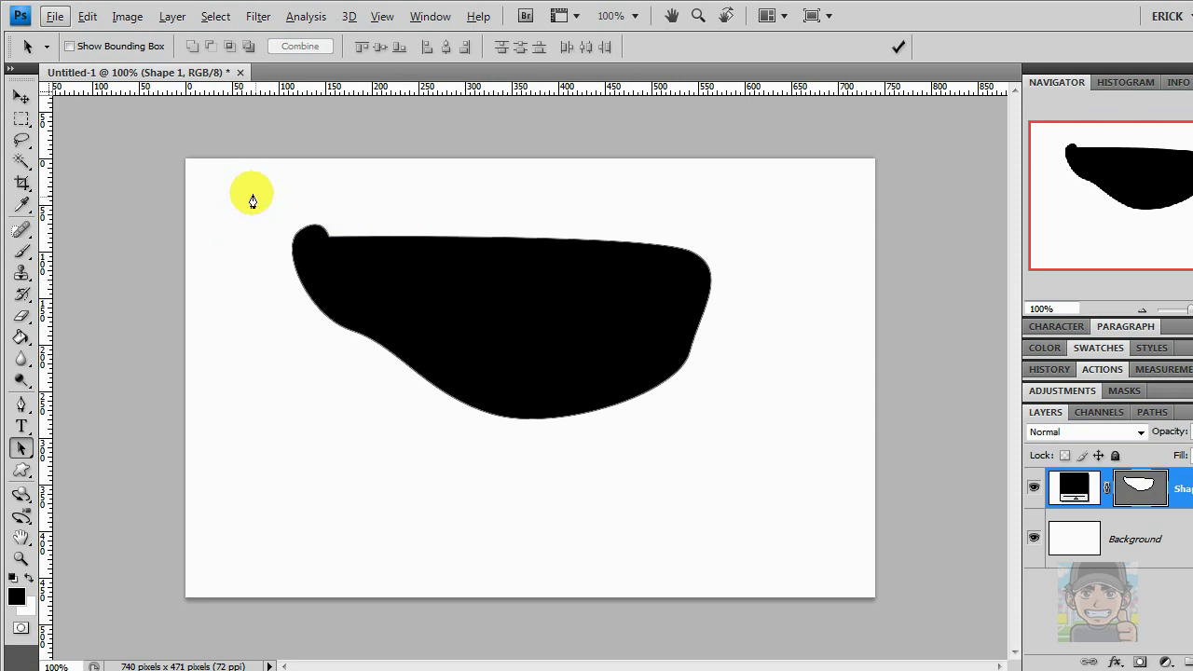
mouse_move(250, 192)
mouse_down()
mouse_move(756, 451)
mouse_move(784, 481)
mouse_move(484, 456)
mouse_move(780, 465)
mouse_up()
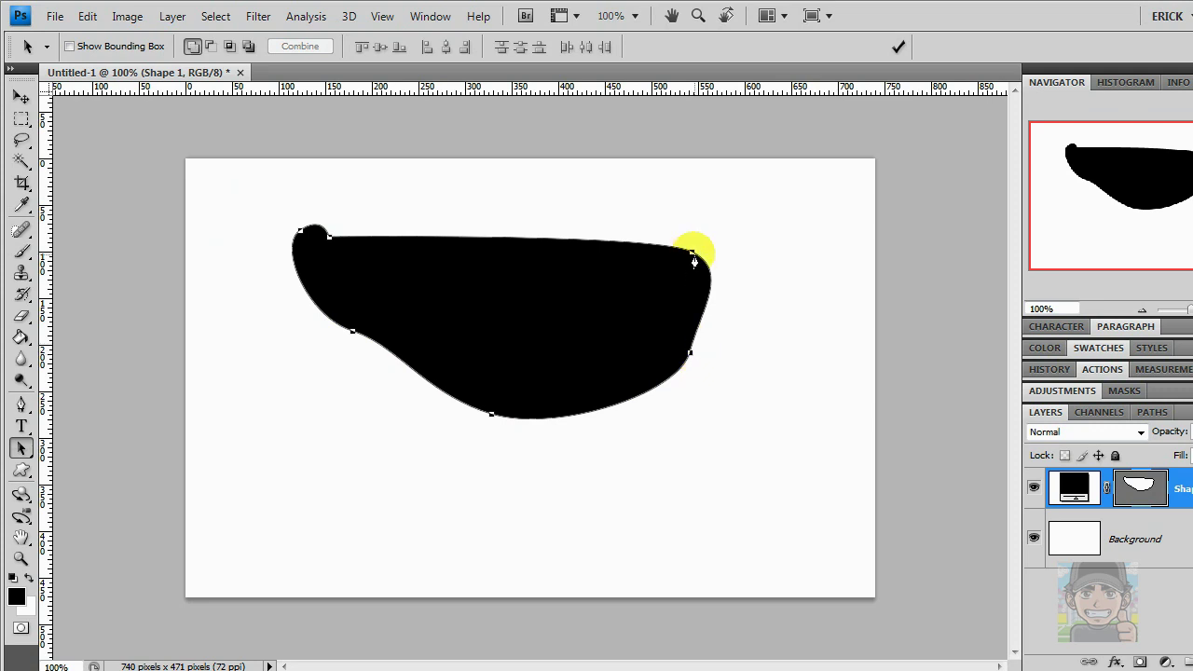
mouse_move(705, 253)
mouse_down()
mouse_move(811, 310)
mouse_move(764, 371)
mouse_up()
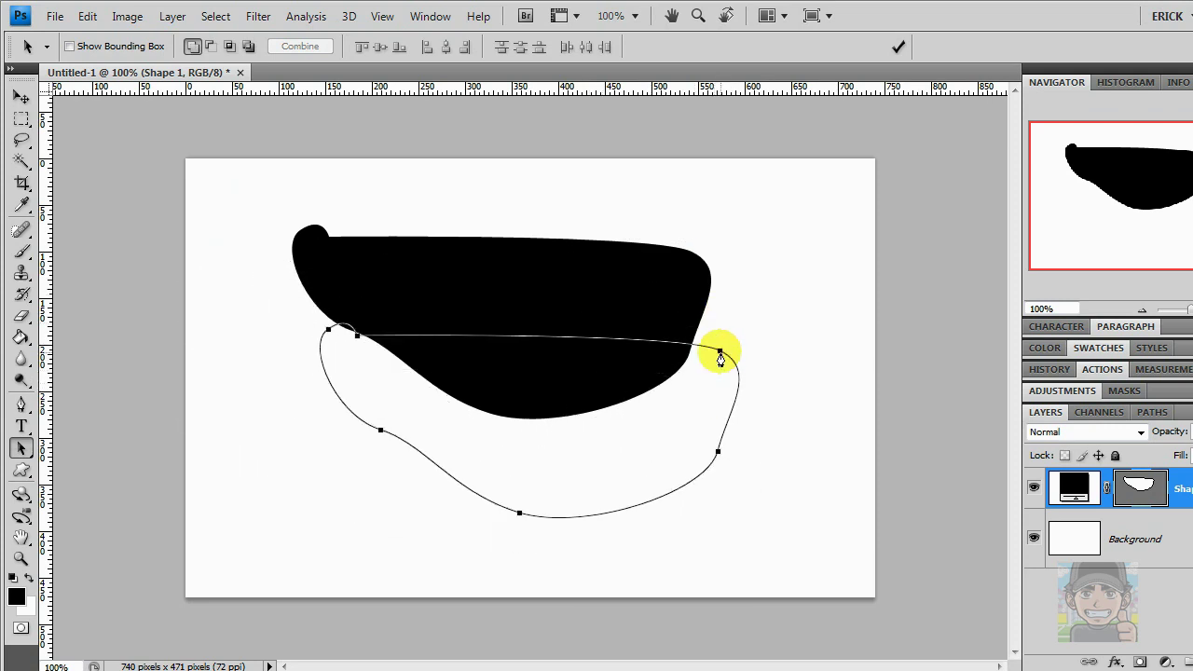
drag(764, 371, 720, 358)
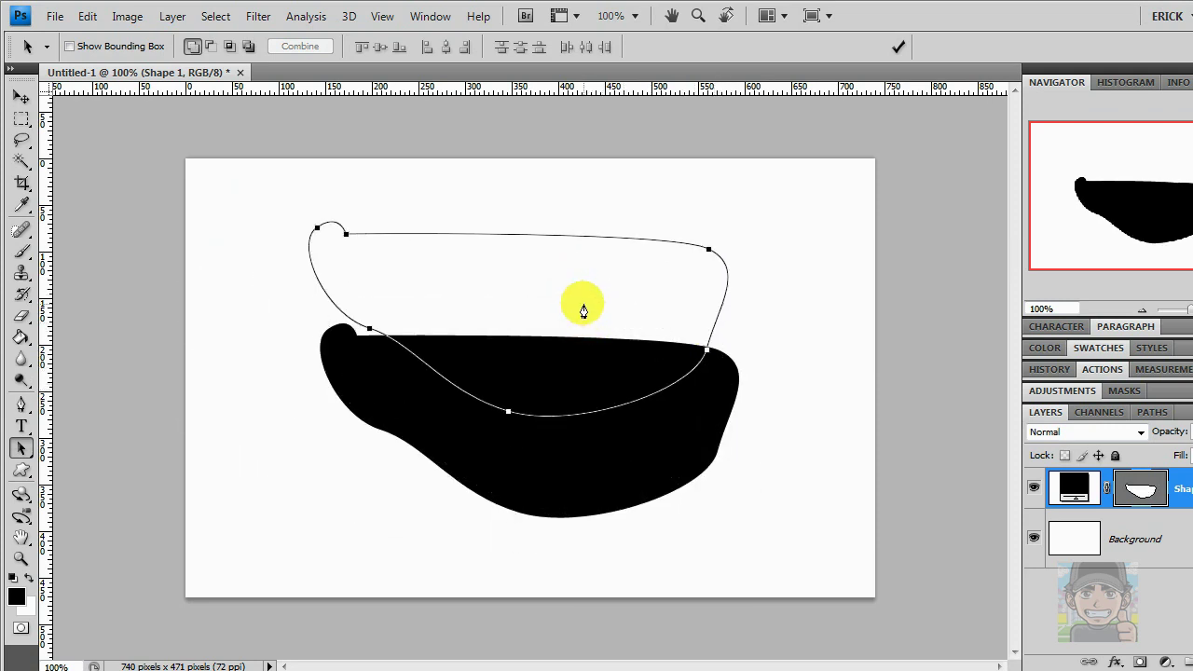
drag(612, 409, 601, 307)
drag(492, 331, 489, 457)
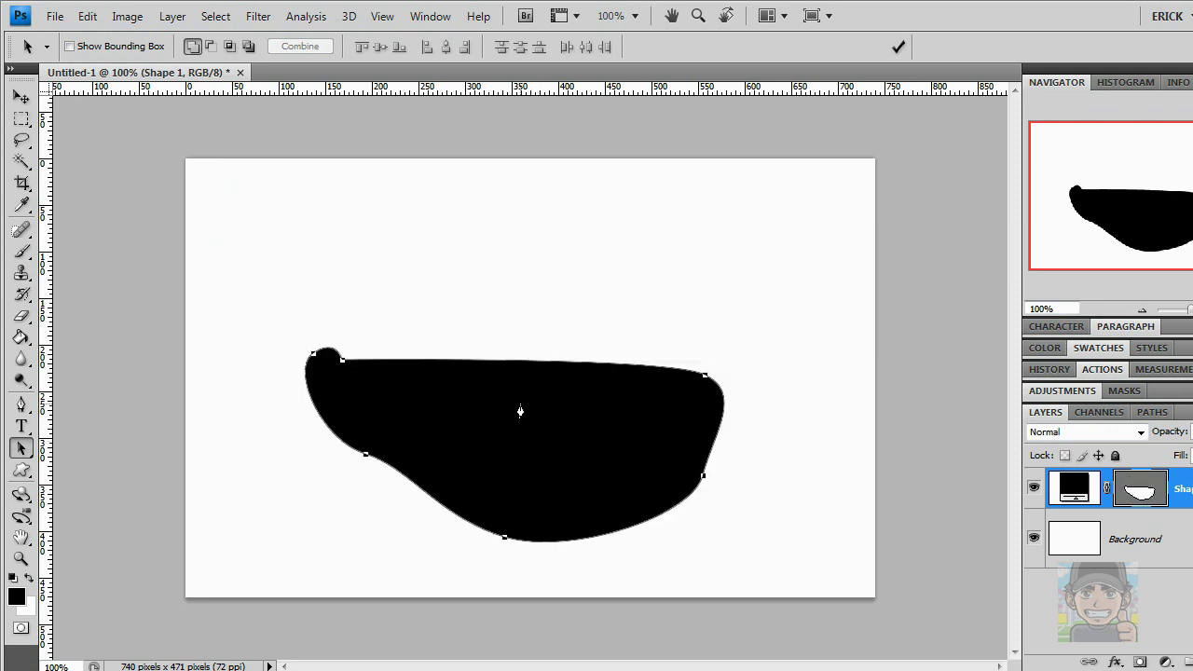
right_click(520, 411)
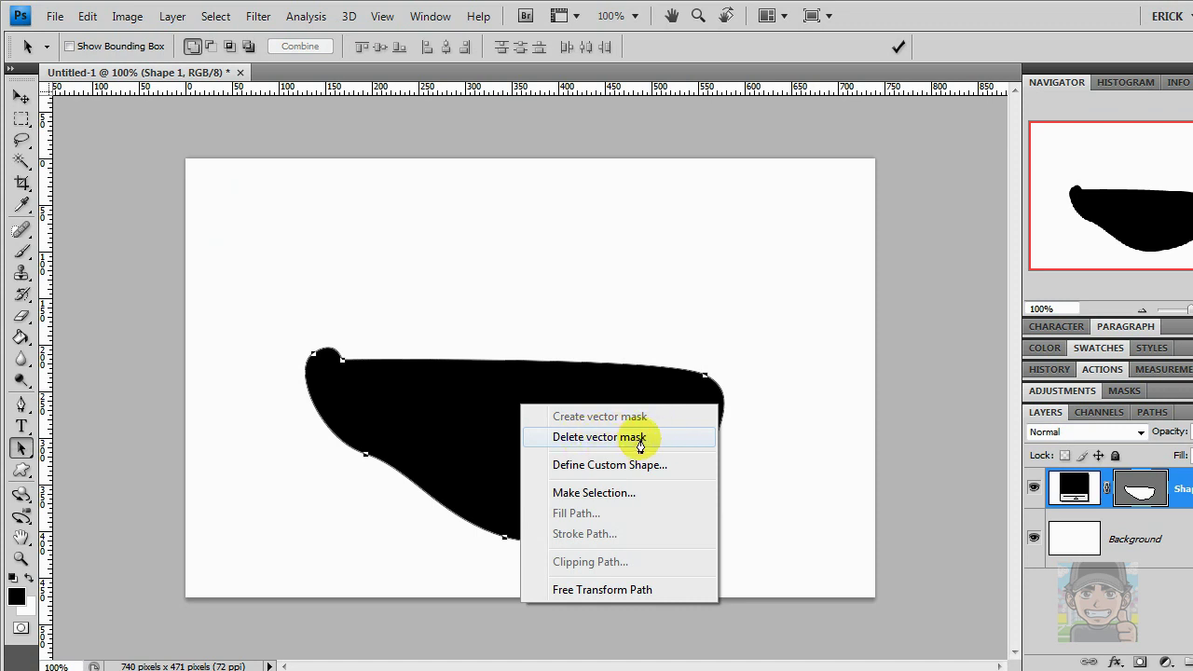
click(645, 437)
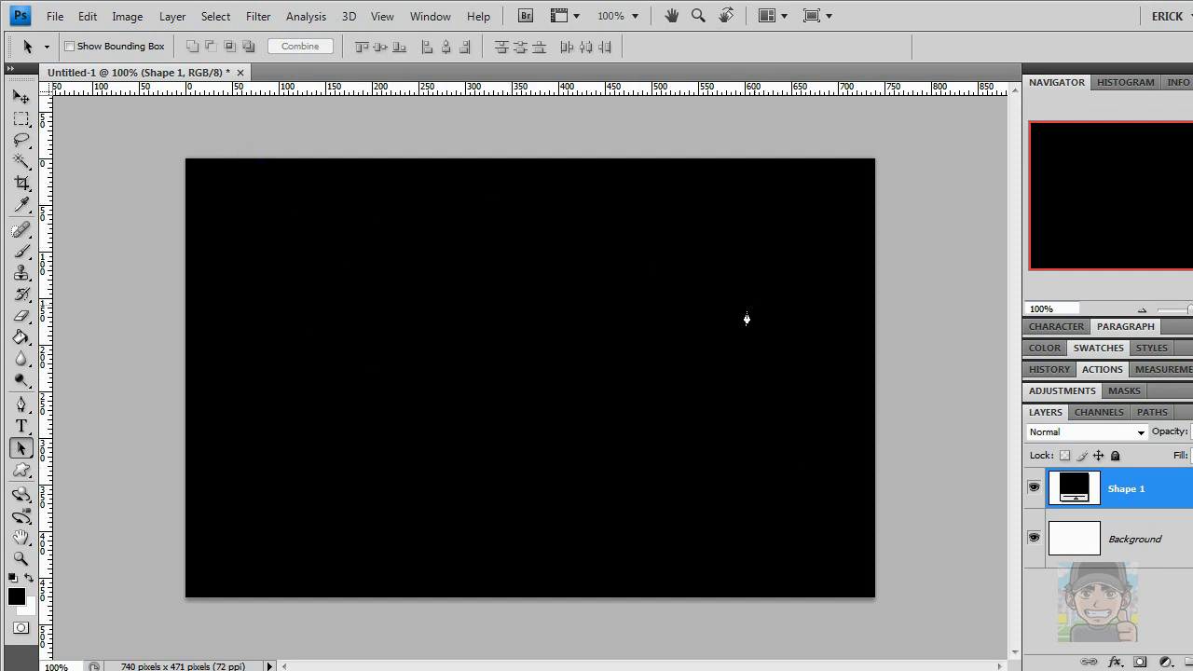
key(ctrl+z)
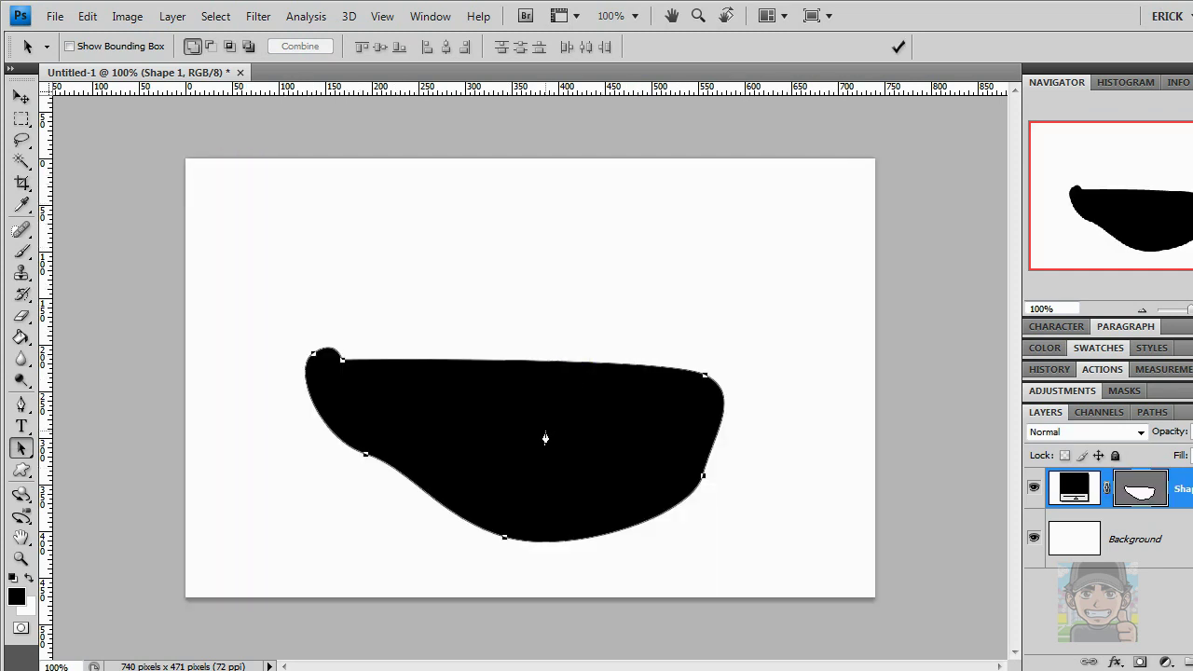
right_click(546, 436)
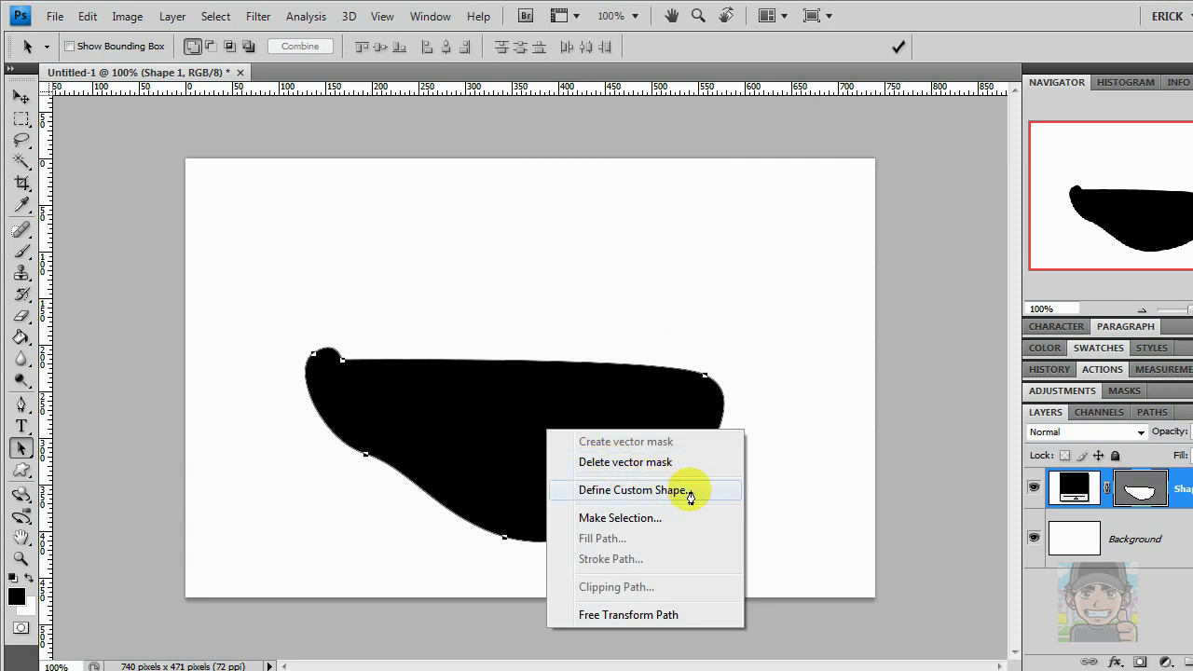
click(687, 491)
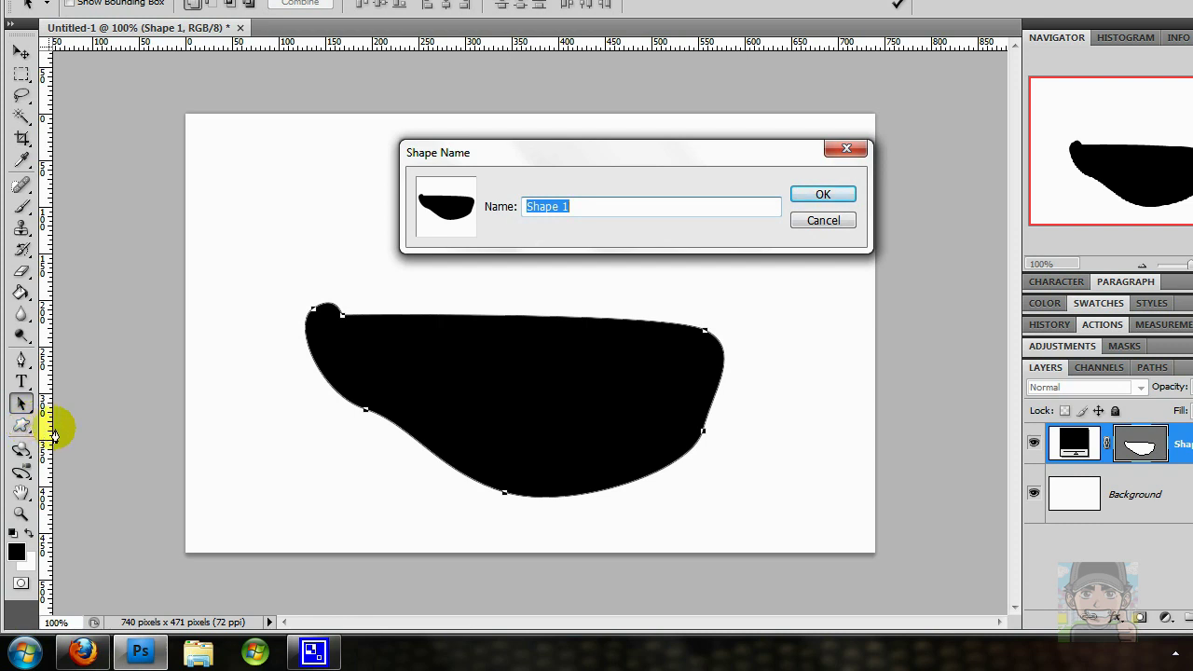
click(819, 222)
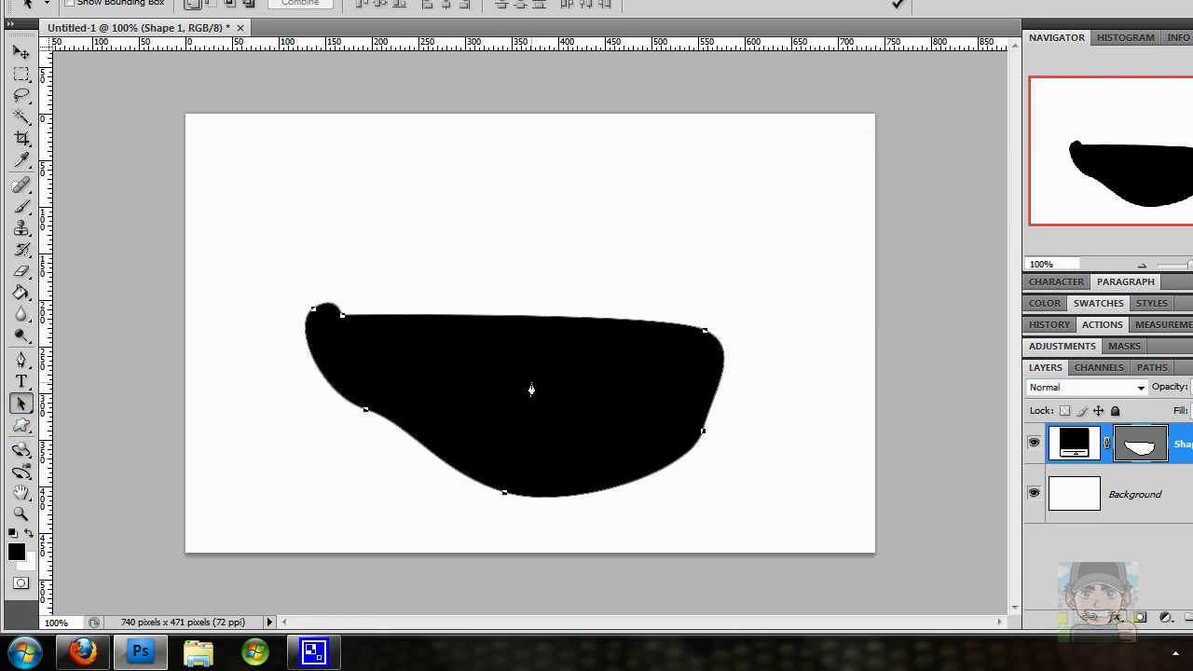
right_click(534, 388)
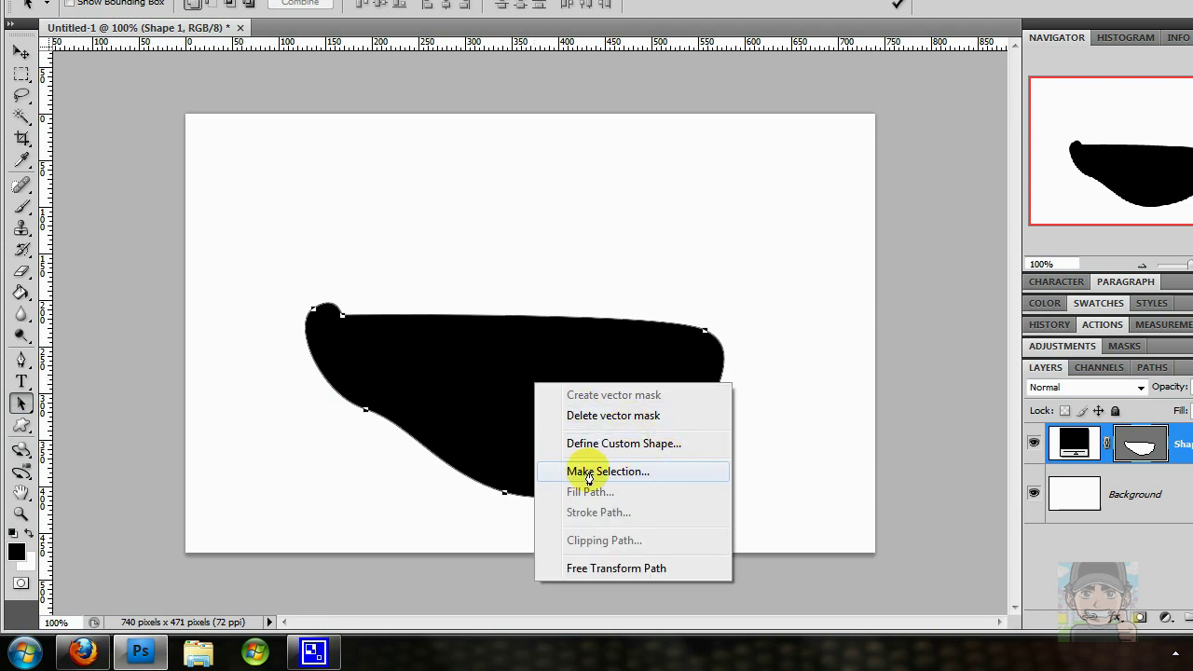
click(612, 472)
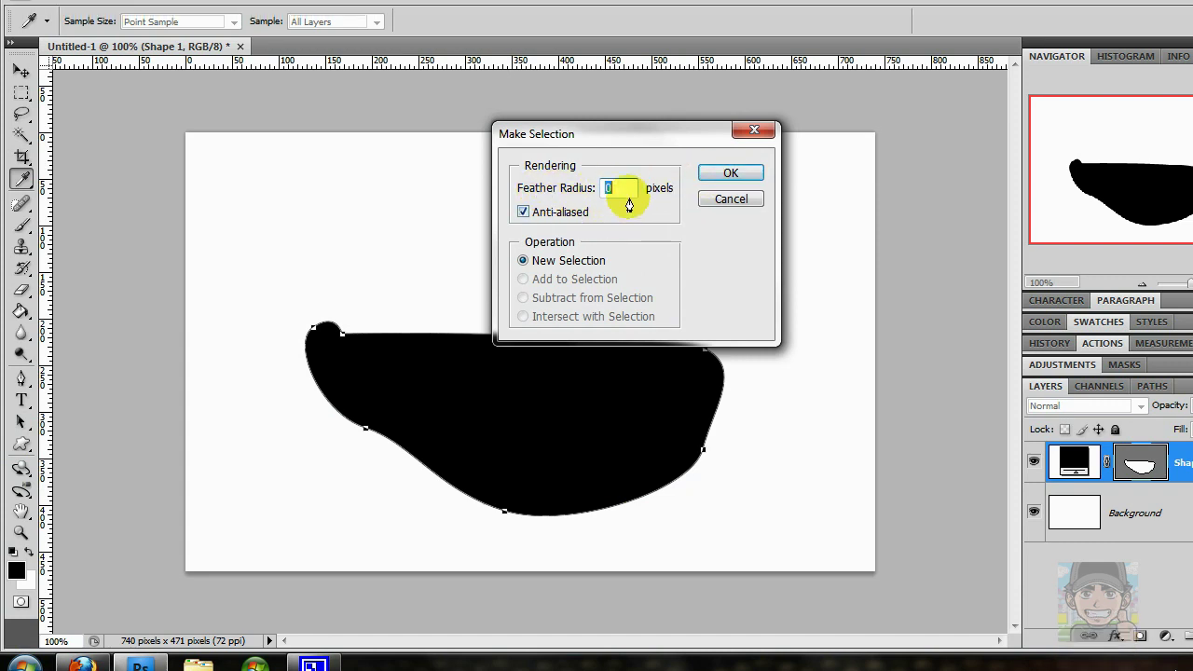
click(715, 179)
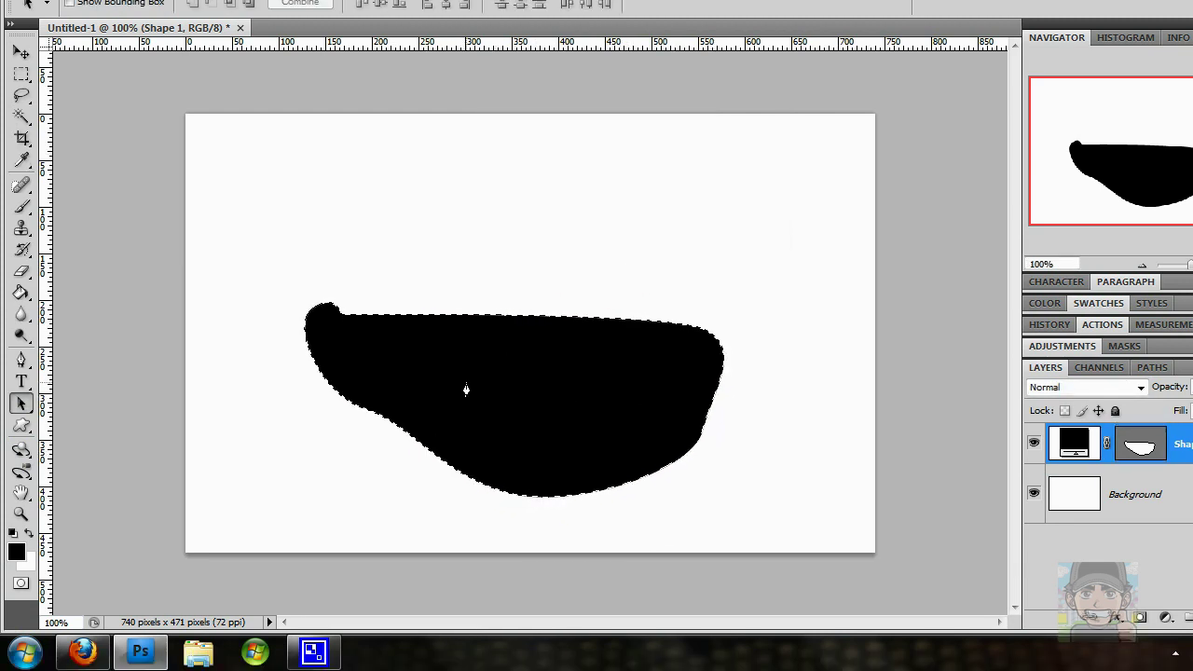
click(469, 390)
right_click(471, 389)
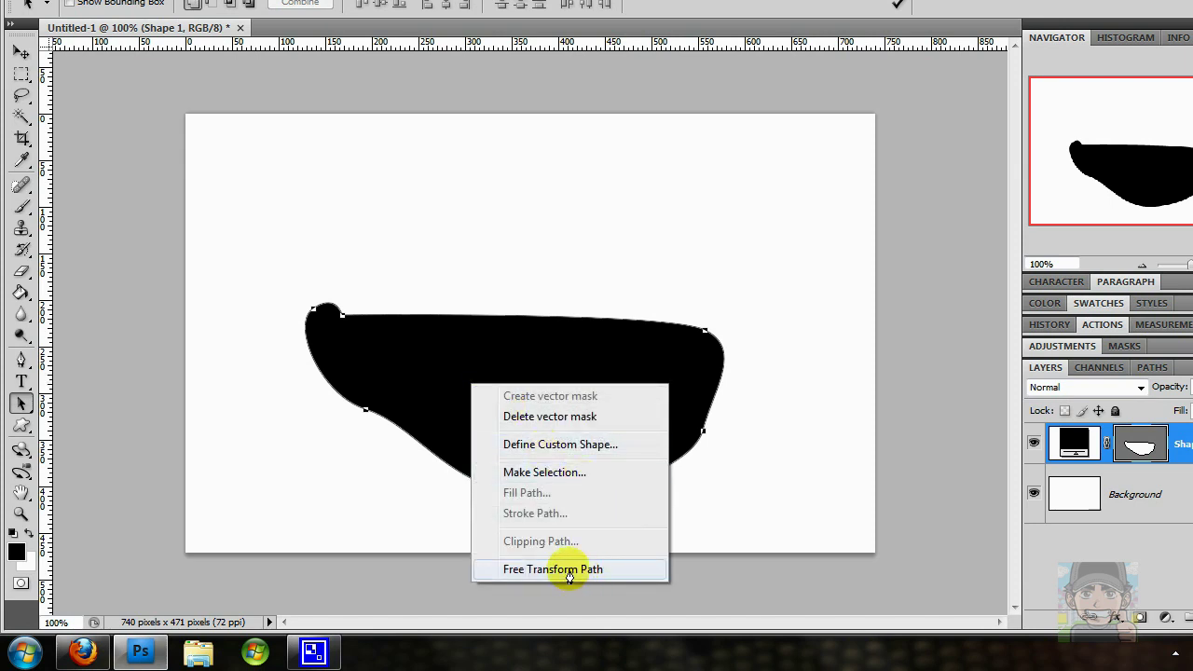
click(569, 572)
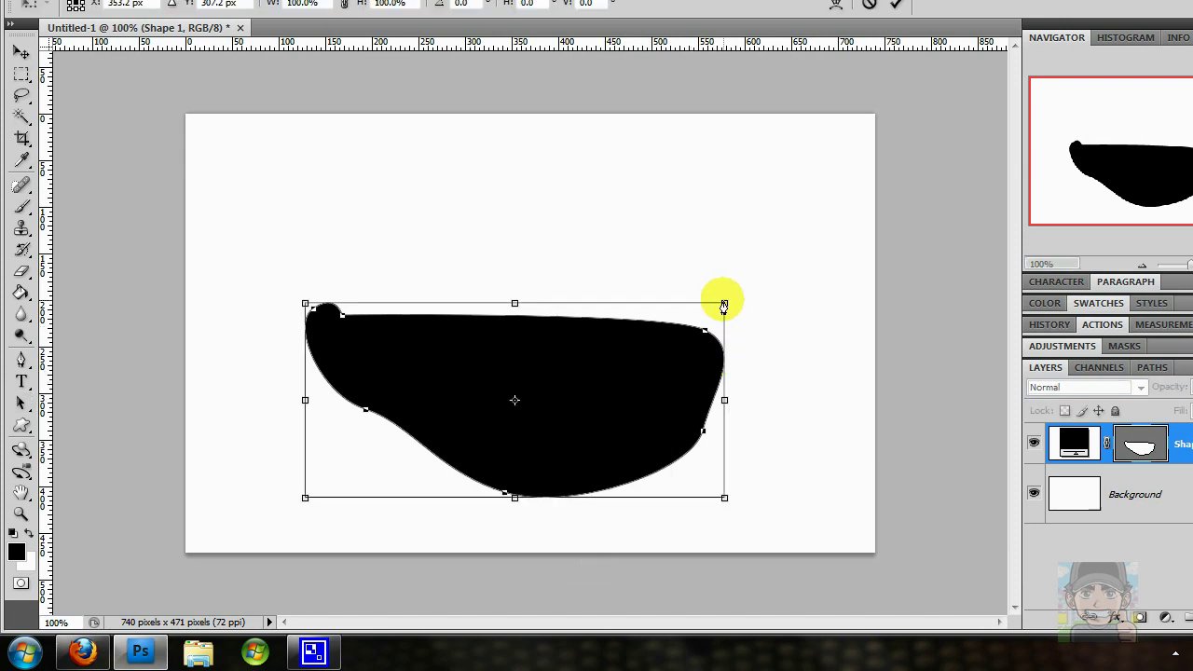
mouse_move(724, 305)
mouse_down()
mouse_move(790, 221)
mouse_move(466, 422)
mouse_up()
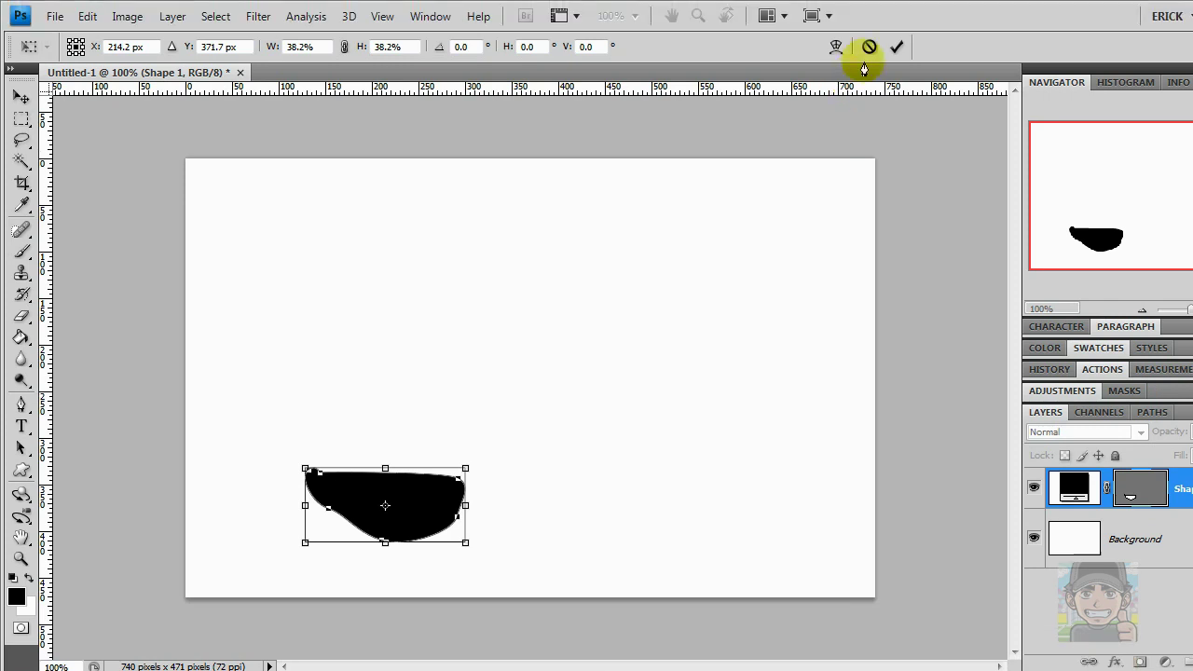
click(869, 47)
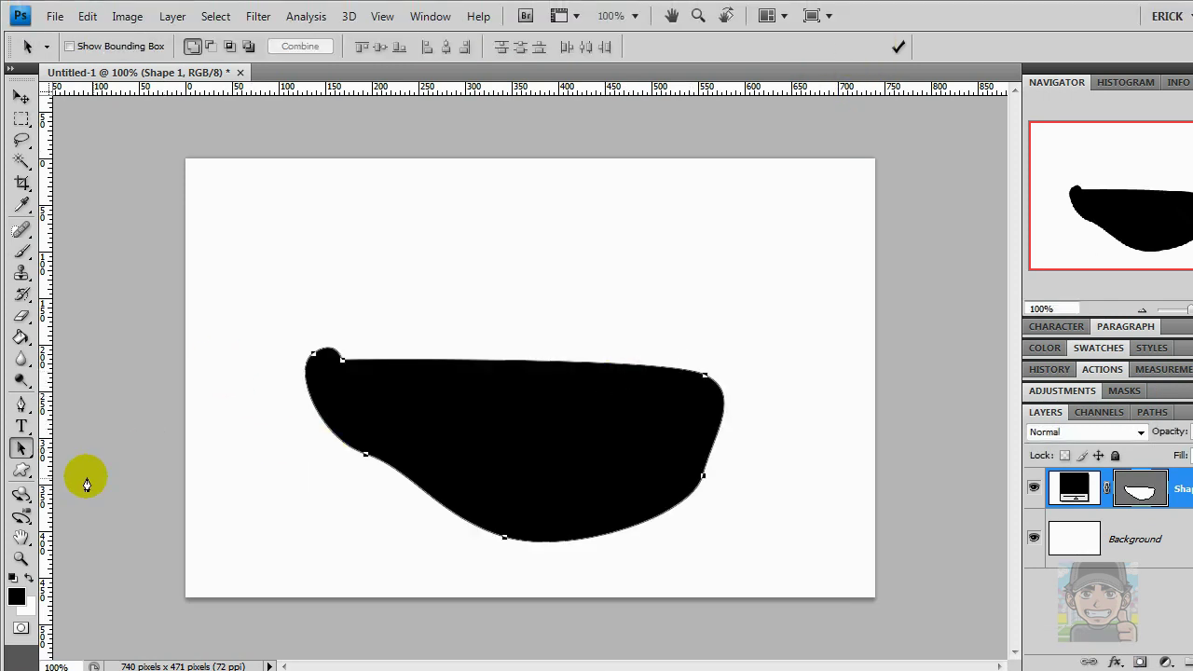
With the Direct Selection Tool, bend the shape's top-left curve outward to the left.
click(20, 448)
click(121, 465)
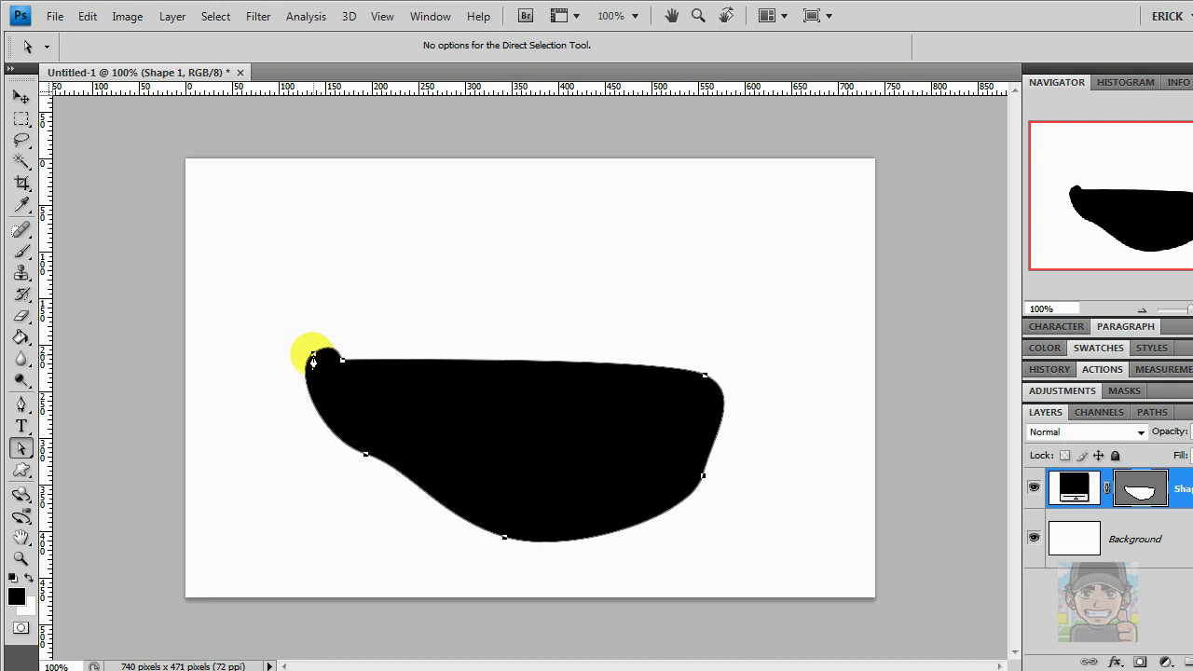
mouse_move(313, 362)
mouse_down()
mouse_move(276, 254)
mouse_move(293, 245)
mouse_move(303, 192)
mouse_up()
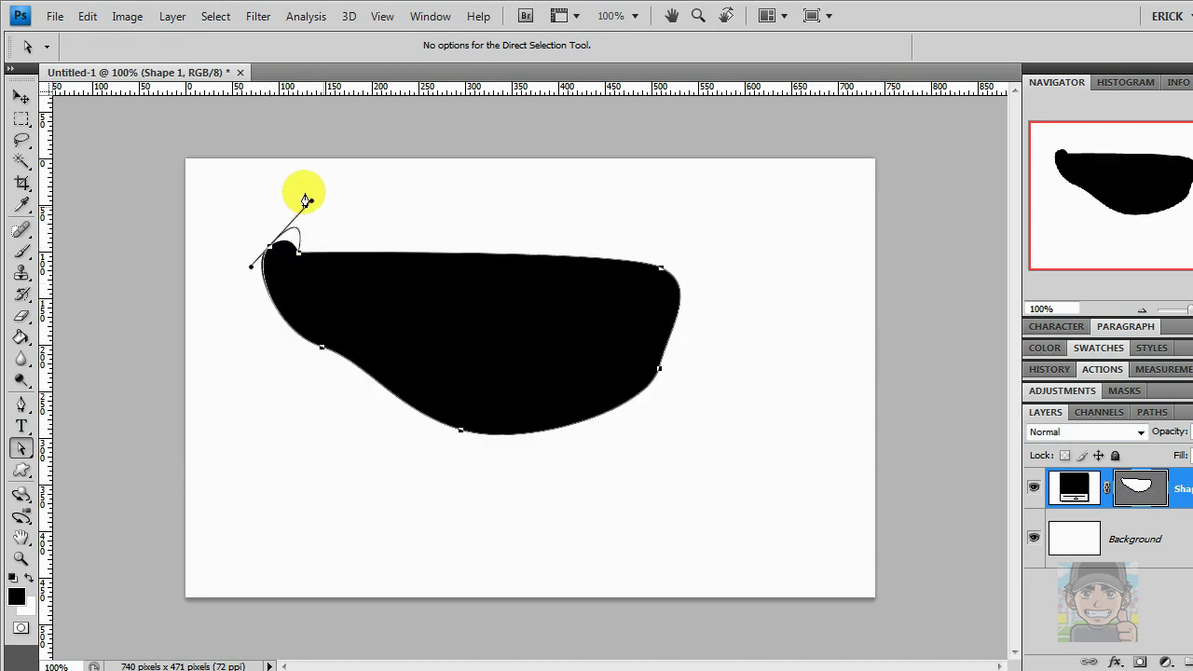
drag(254, 277, 194, 331)
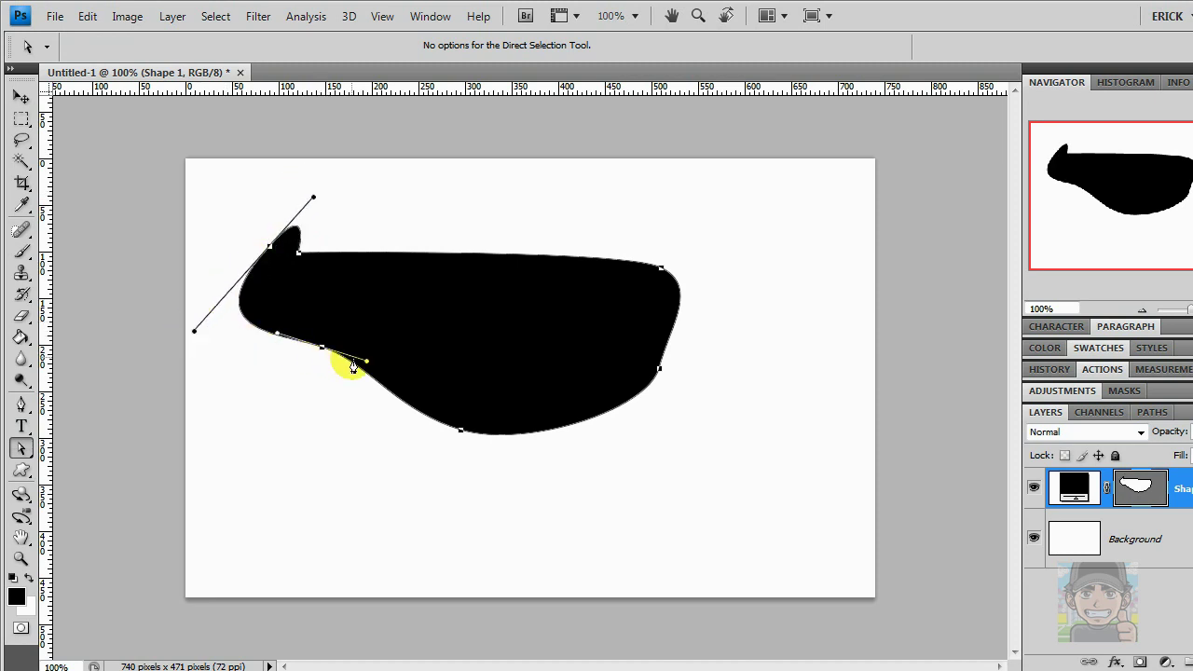
mouse_move(321, 354)
mouse_down()
mouse_move(329, 387)
mouse_move(394, 370)
mouse_move(497, 374)
mouse_move(385, 358)
mouse_up()
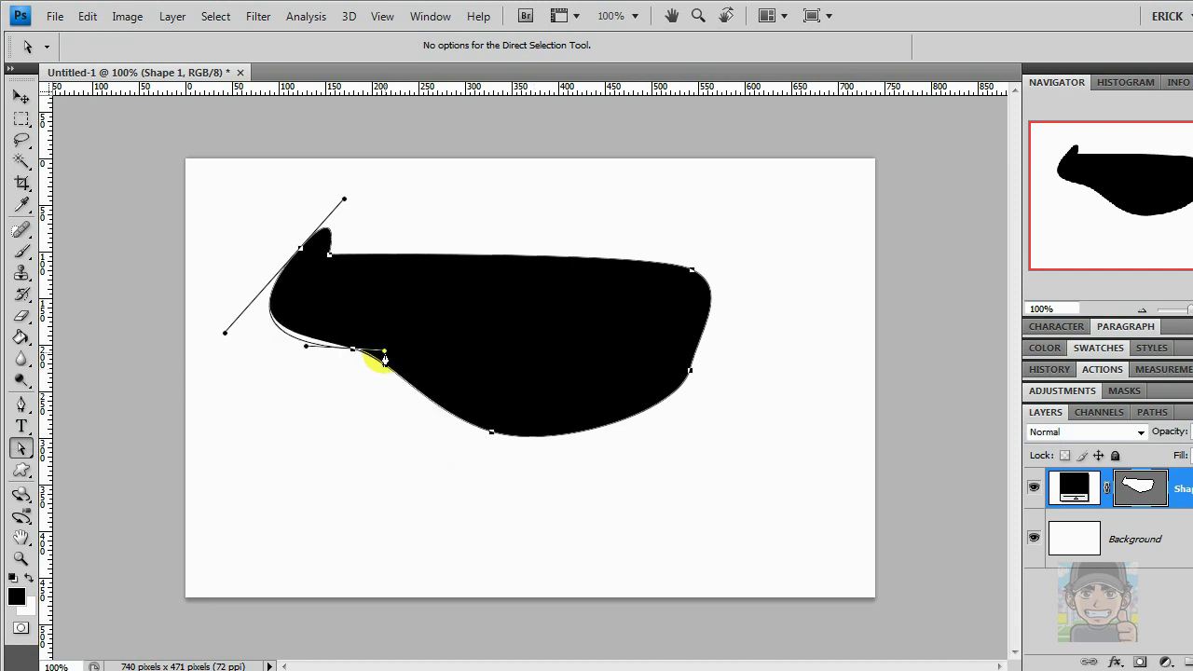
Bulge the right side outward and round the bottom edge into a lower-left lobe.
click(691, 272)
drag(731, 291, 845, 359)
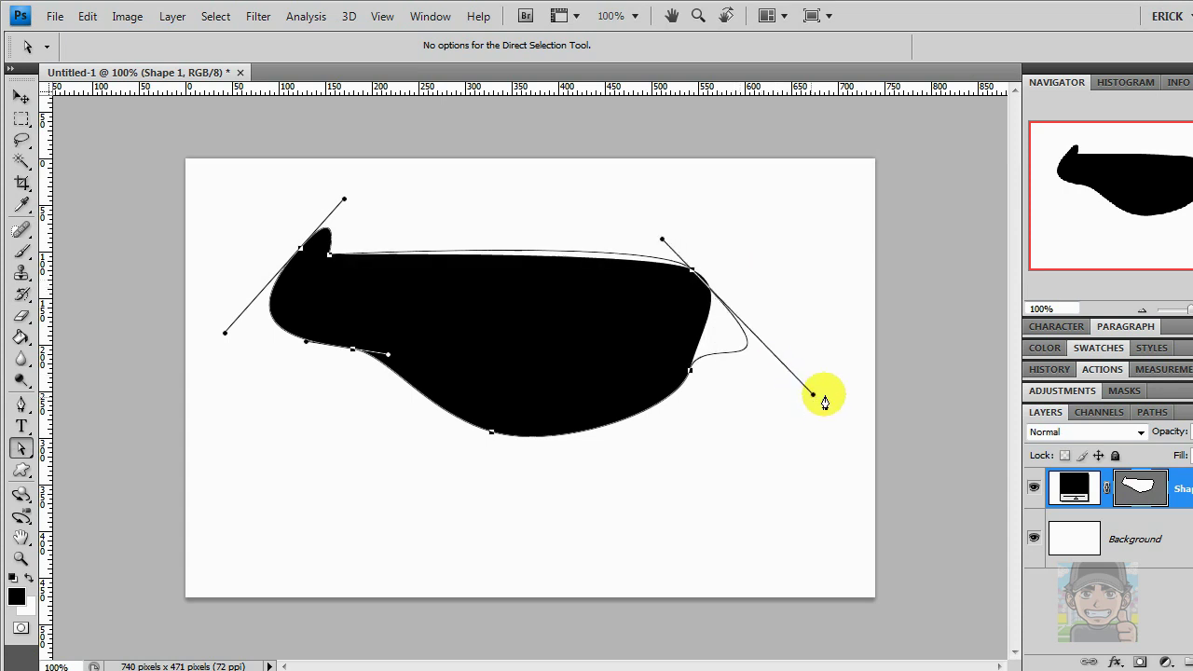
click(690, 373)
drag(679, 415, 572, 485)
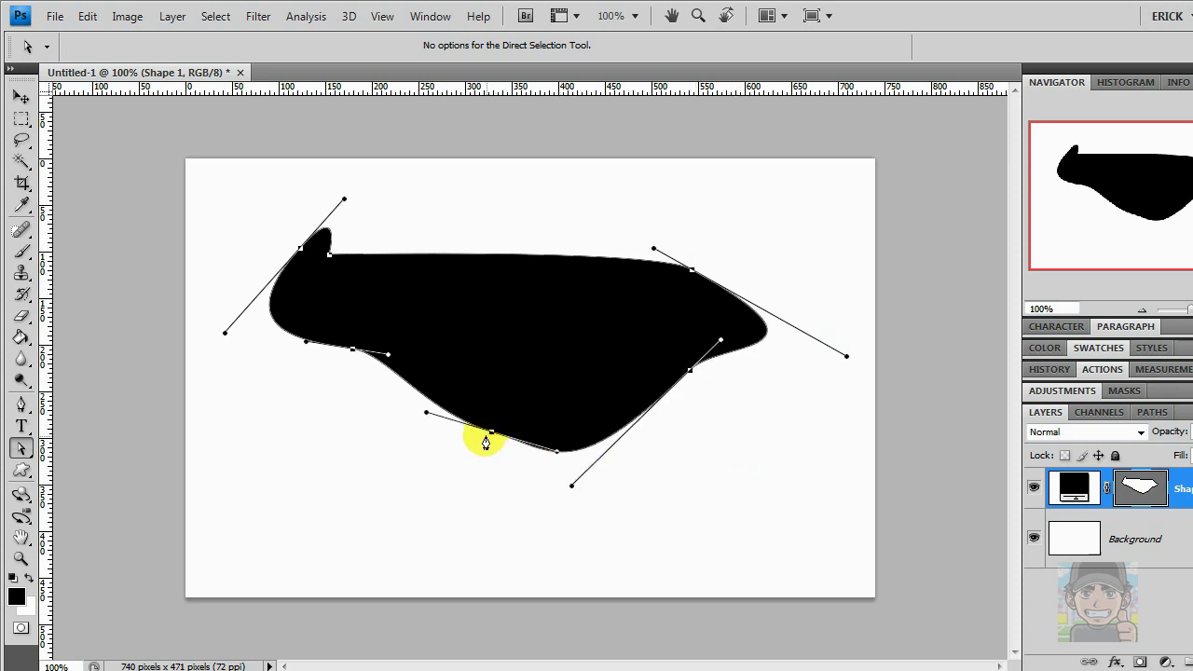
drag(425, 414, 300, 440)
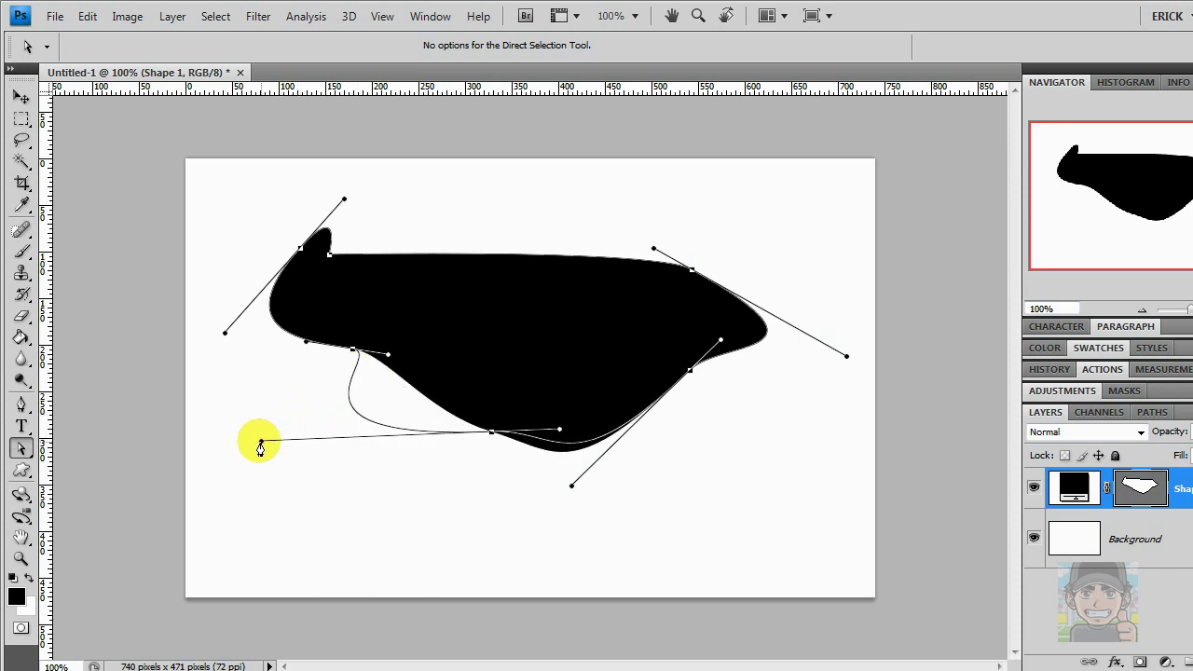
drag(300, 440, 261, 440)
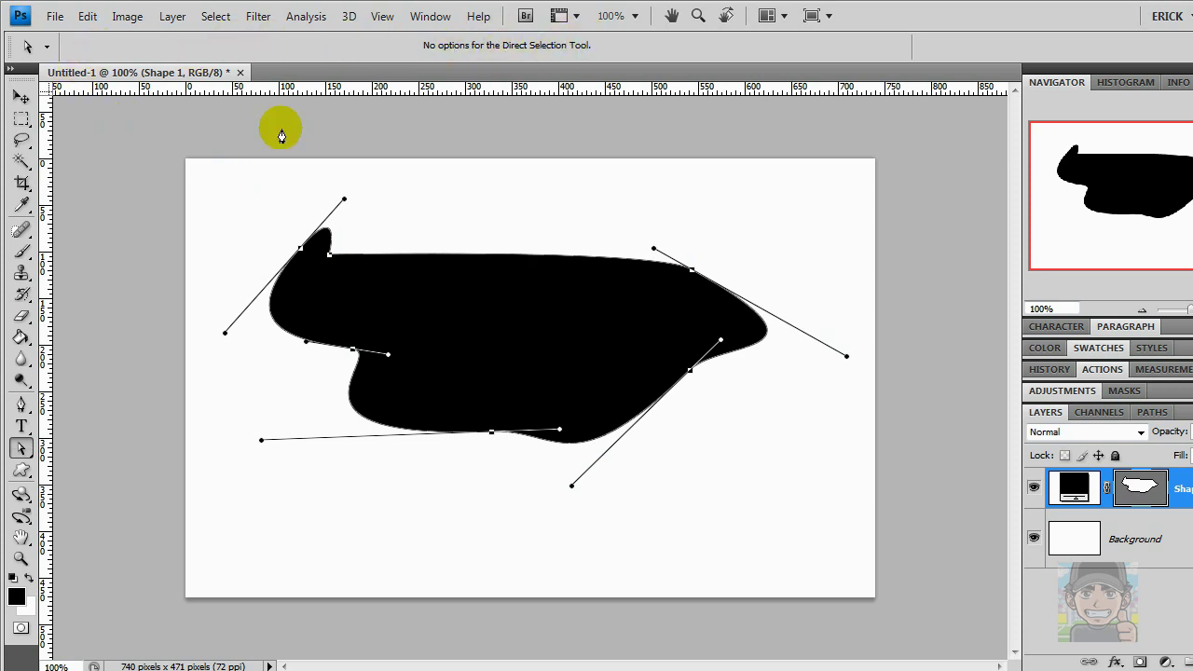
Commit the reshaped path and select Shape 1's whole outline, toggling Show Bounding Box.
right_click(25, 451)
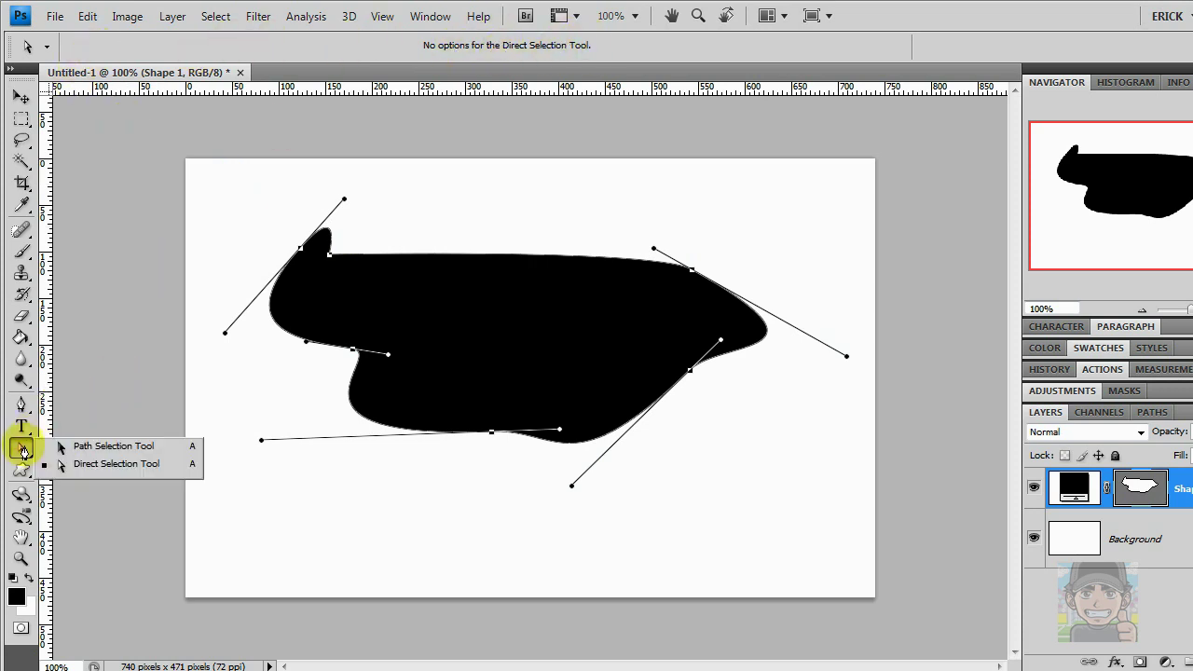
click(93, 445)
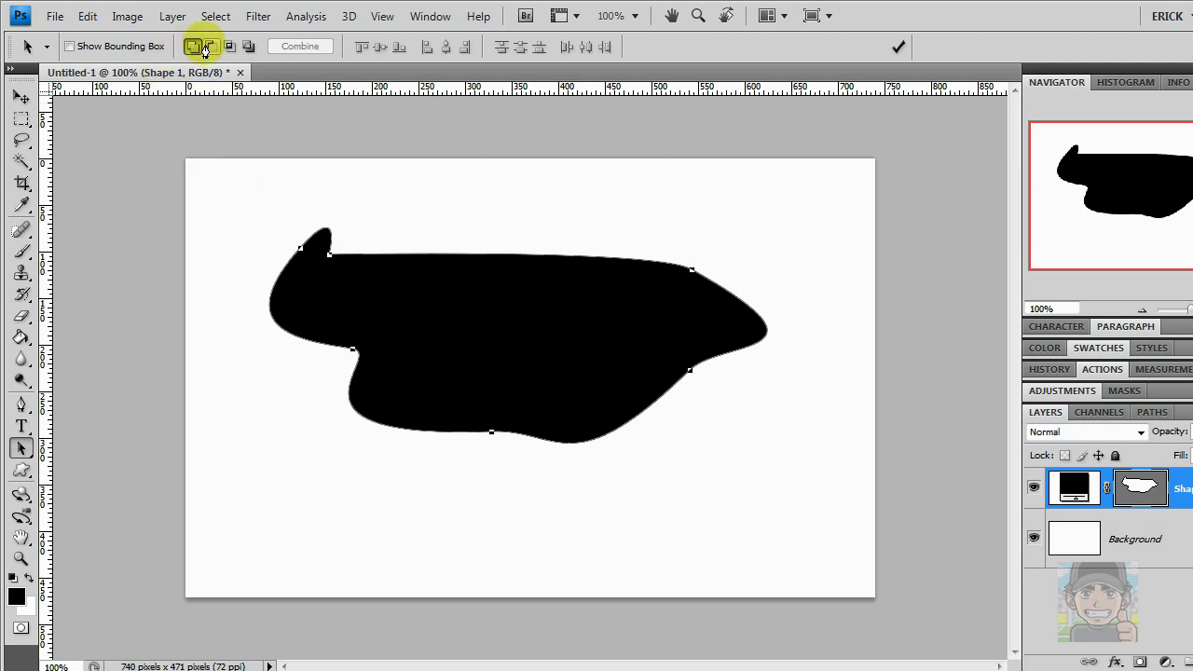
click(895, 47)
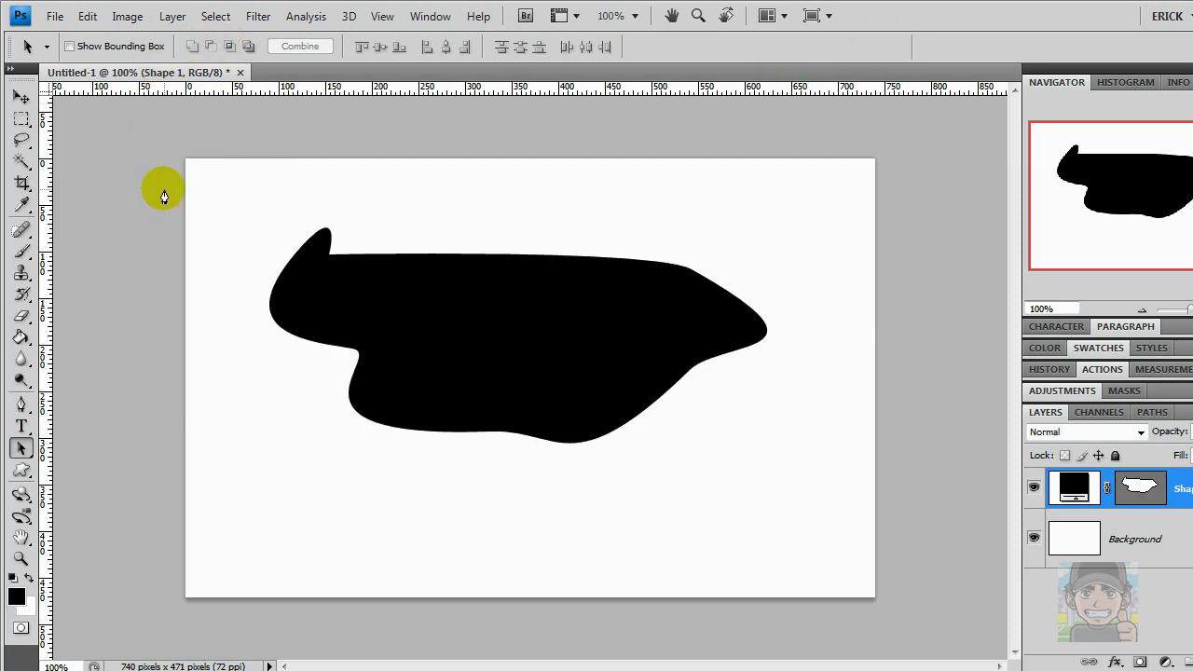
click(70, 46)
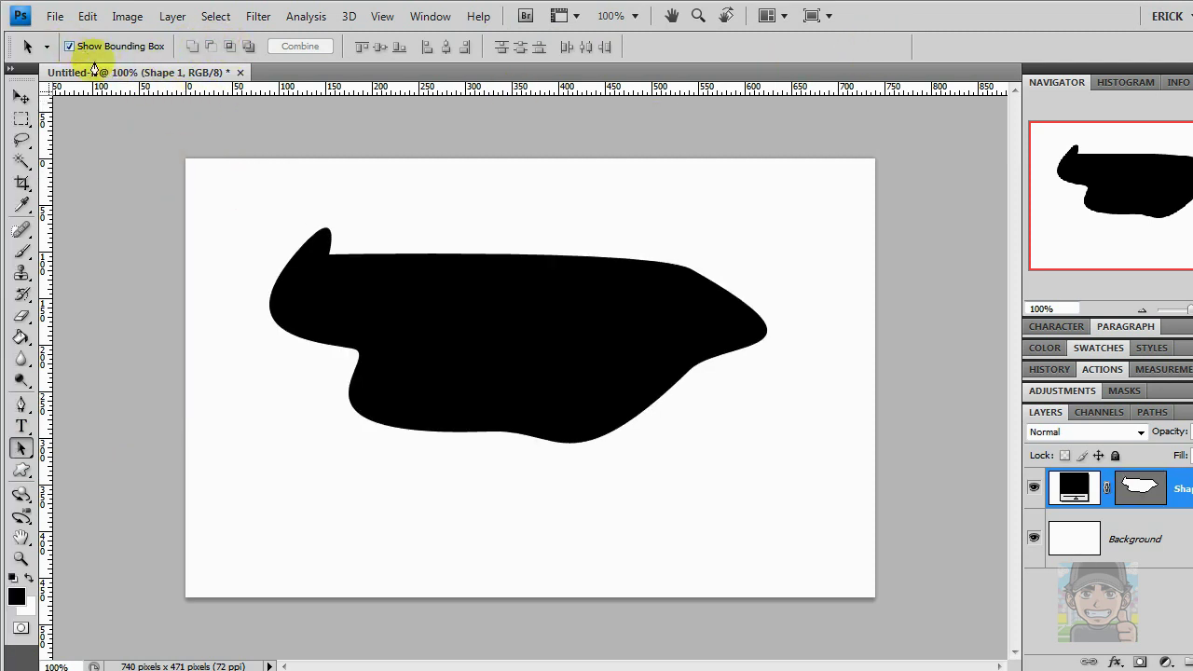
click(247, 208)
click(647, 288)
click(546, 353)
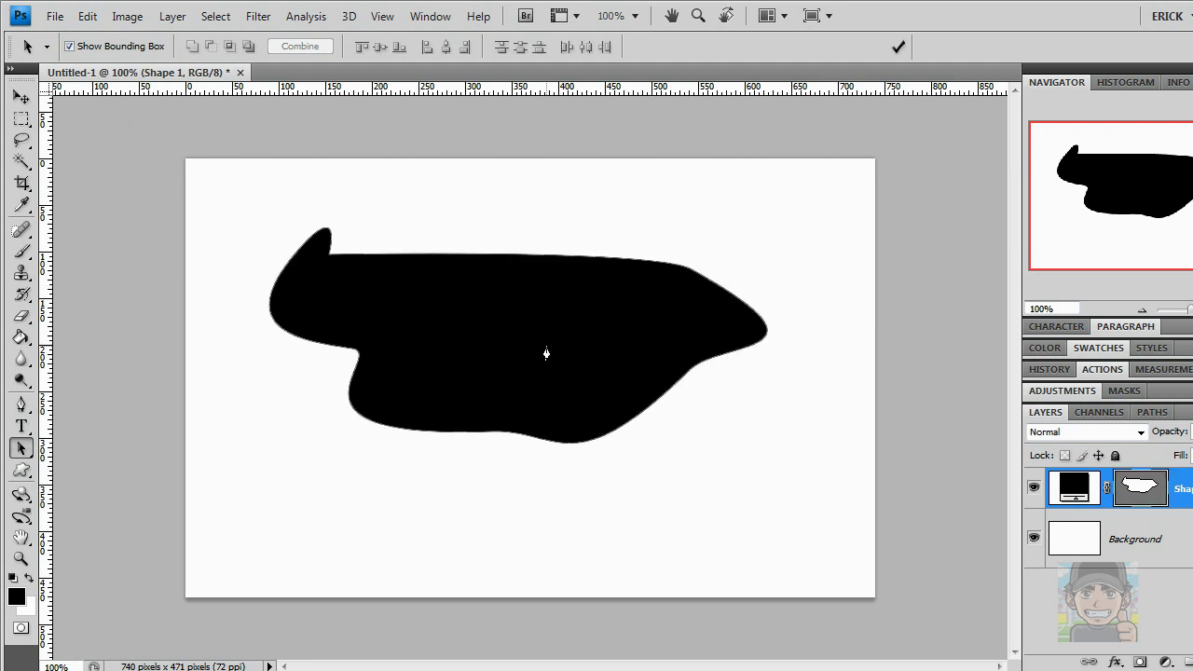
click(69, 46)
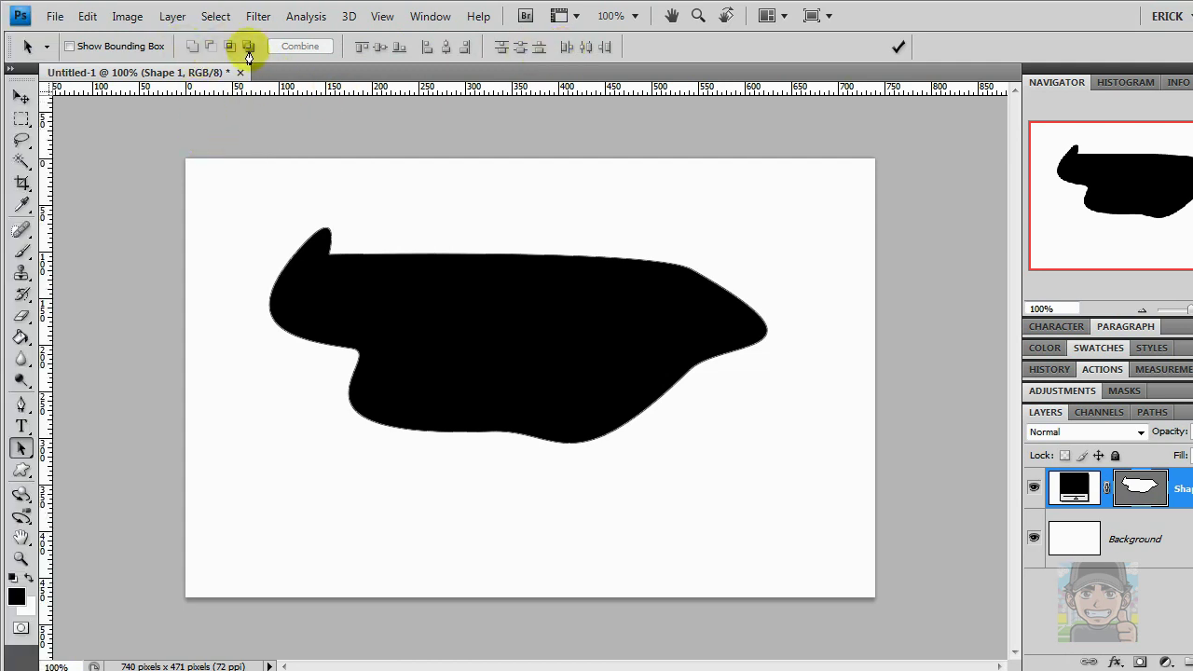
Select the whole path, try Intersect and Exclude modes, and nudge the shape down-left.
drag(270, 216, 844, 488)
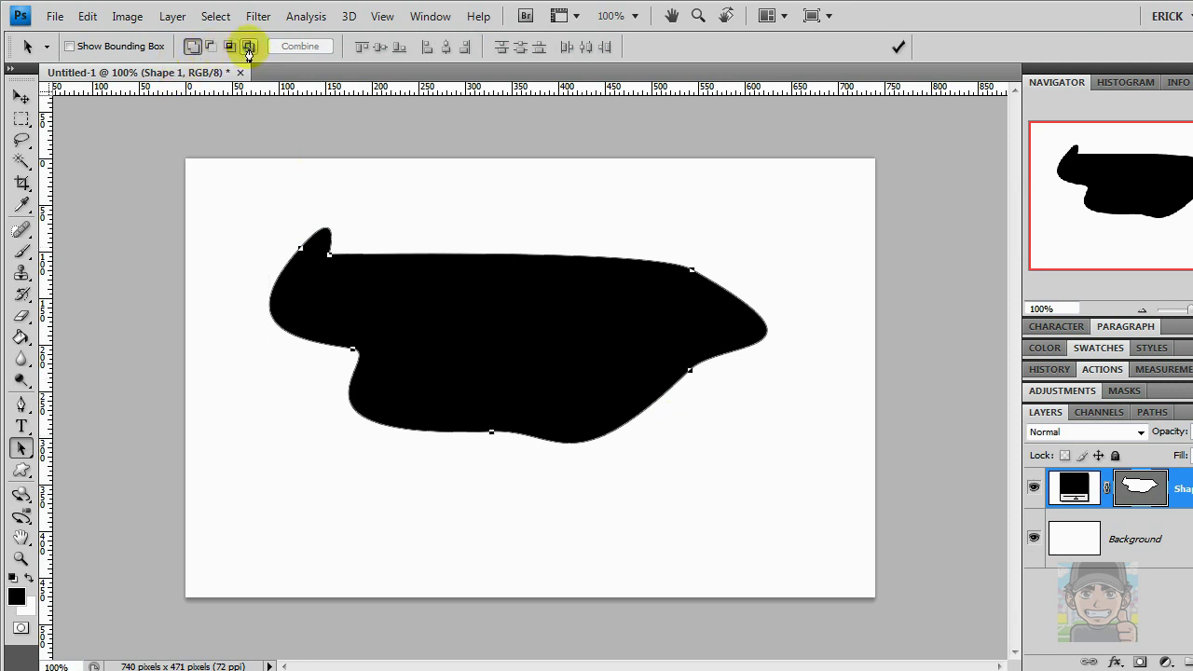
drag(226, 186, 847, 491)
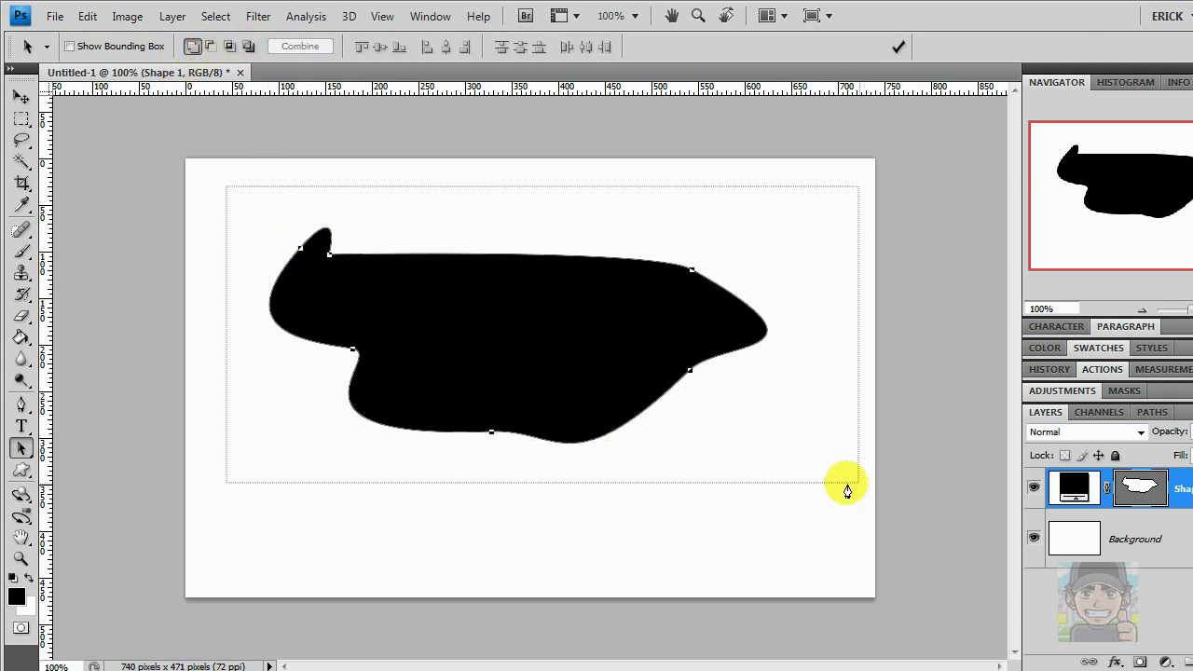
click(229, 46)
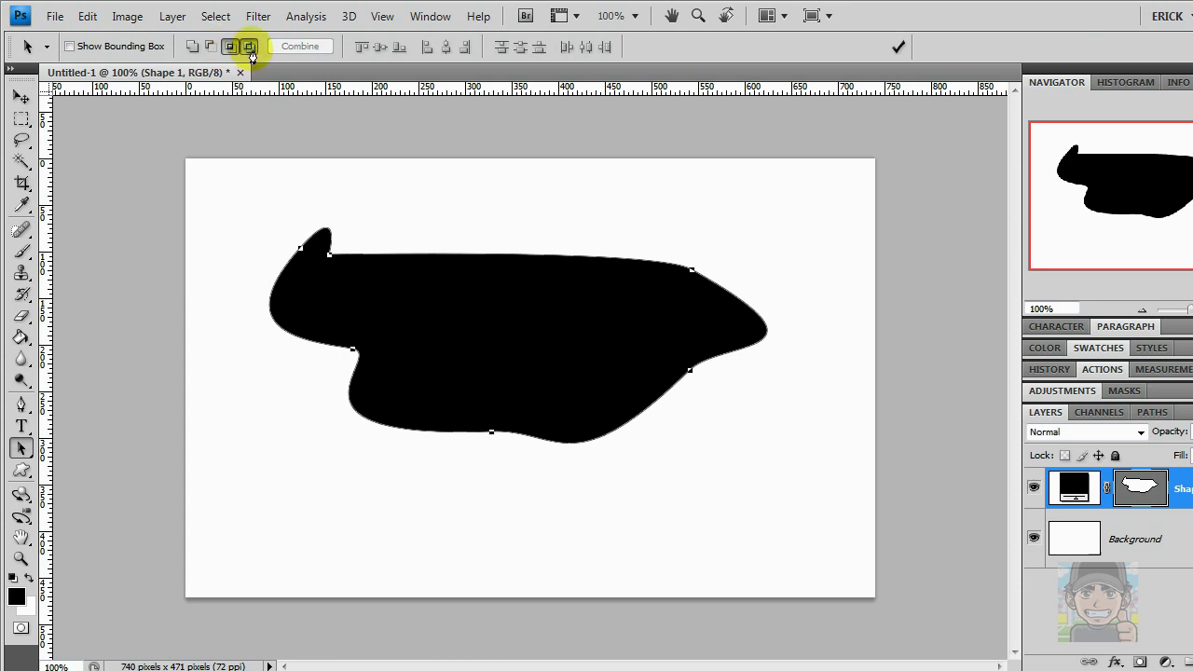
click(250, 49)
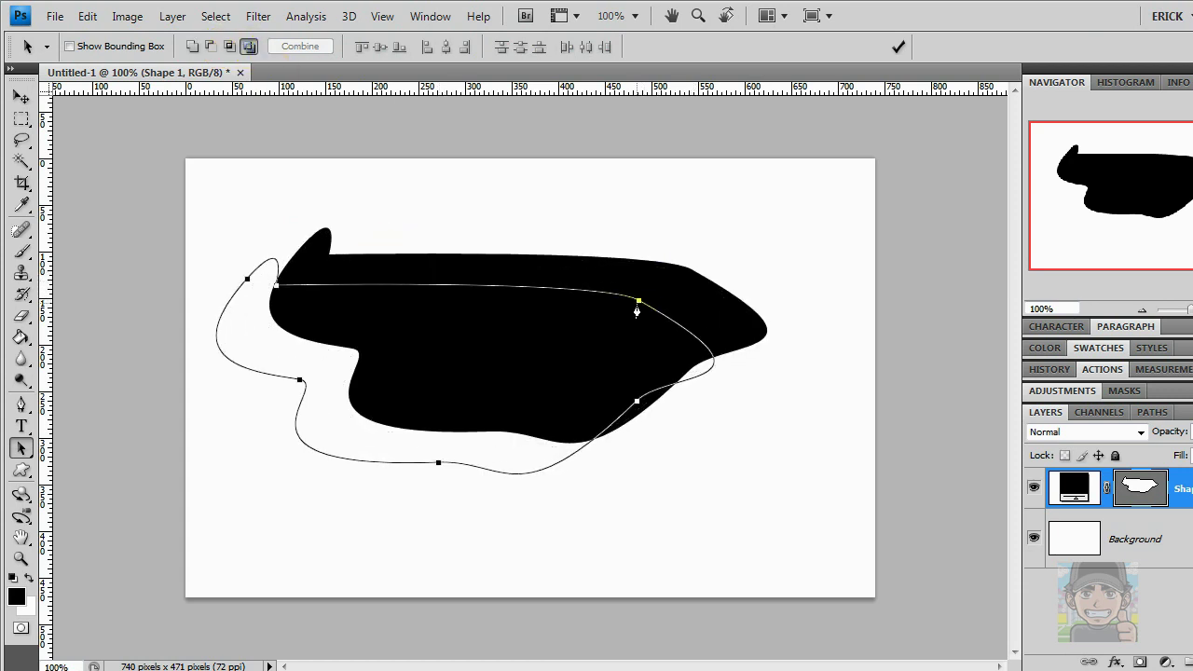
drag(691, 278, 675, 314)
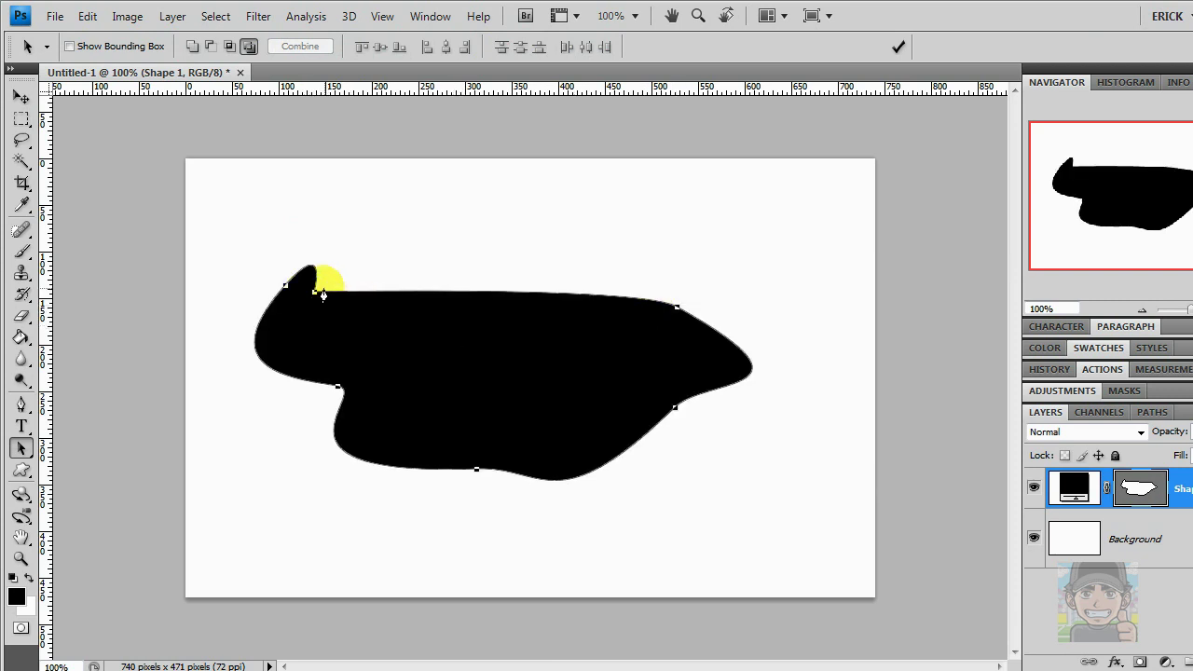
Try Subtract and Intersect modes, ending on Add to Shape Area for a solid black fill.
click(210, 47)
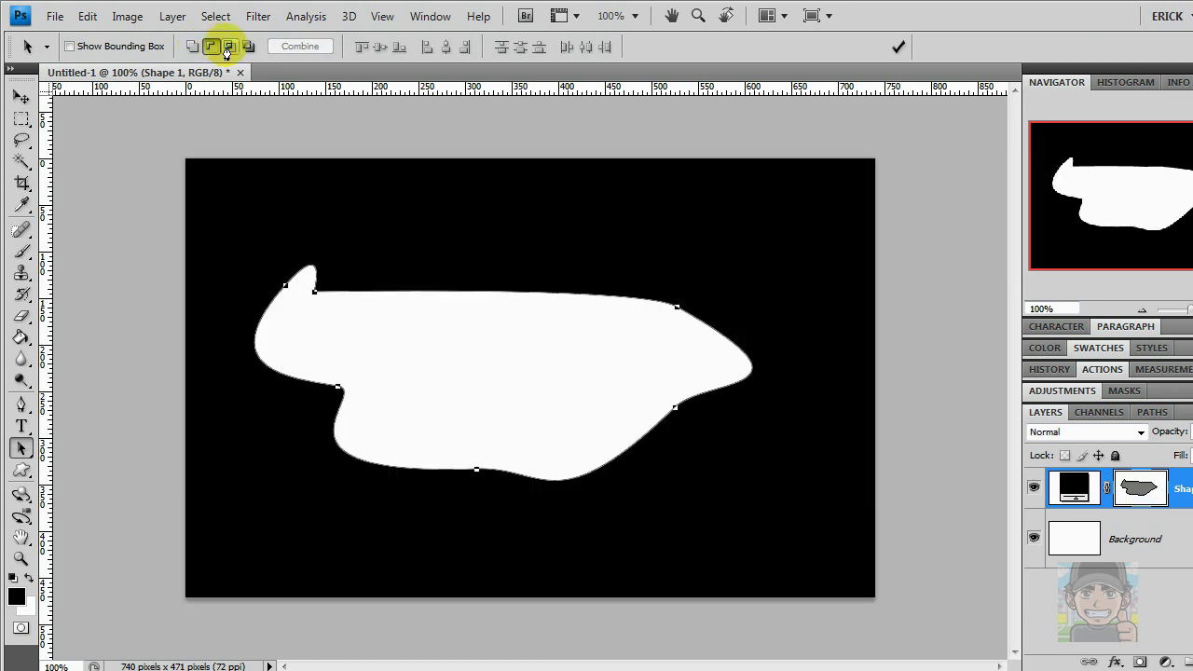
click(227, 48)
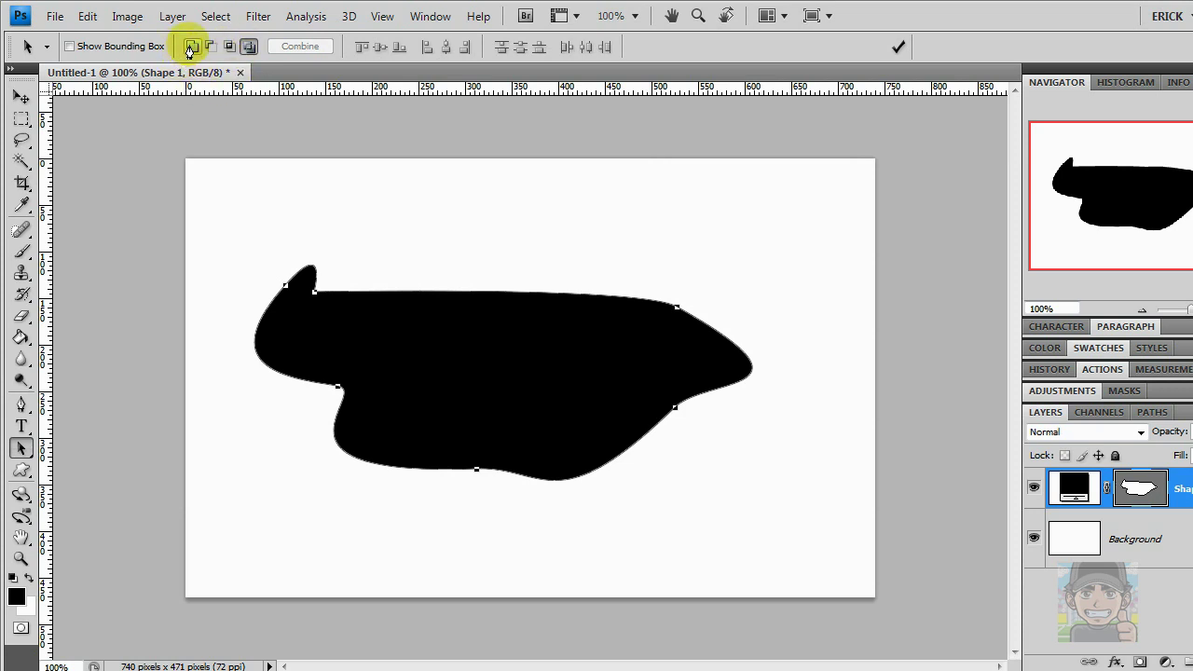
click(192, 47)
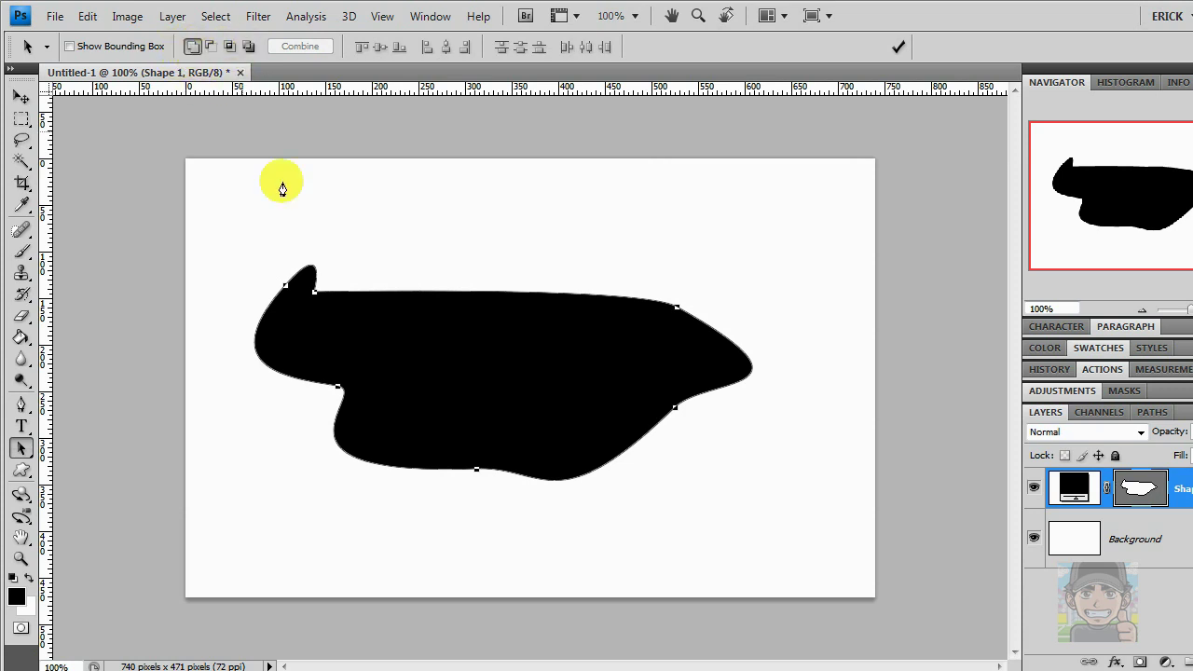
click(209, 47)
click(192, 46)
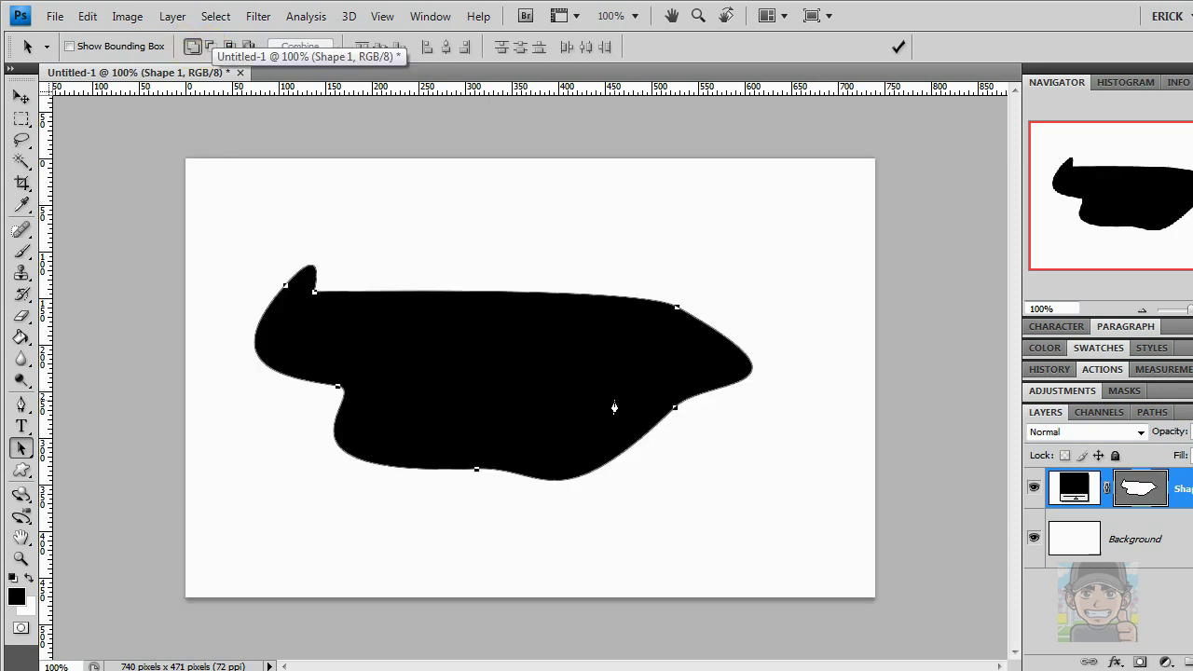
Commit the path and drag the Shape 1 layer to the trash, leaving only Background.
click(21, 448)
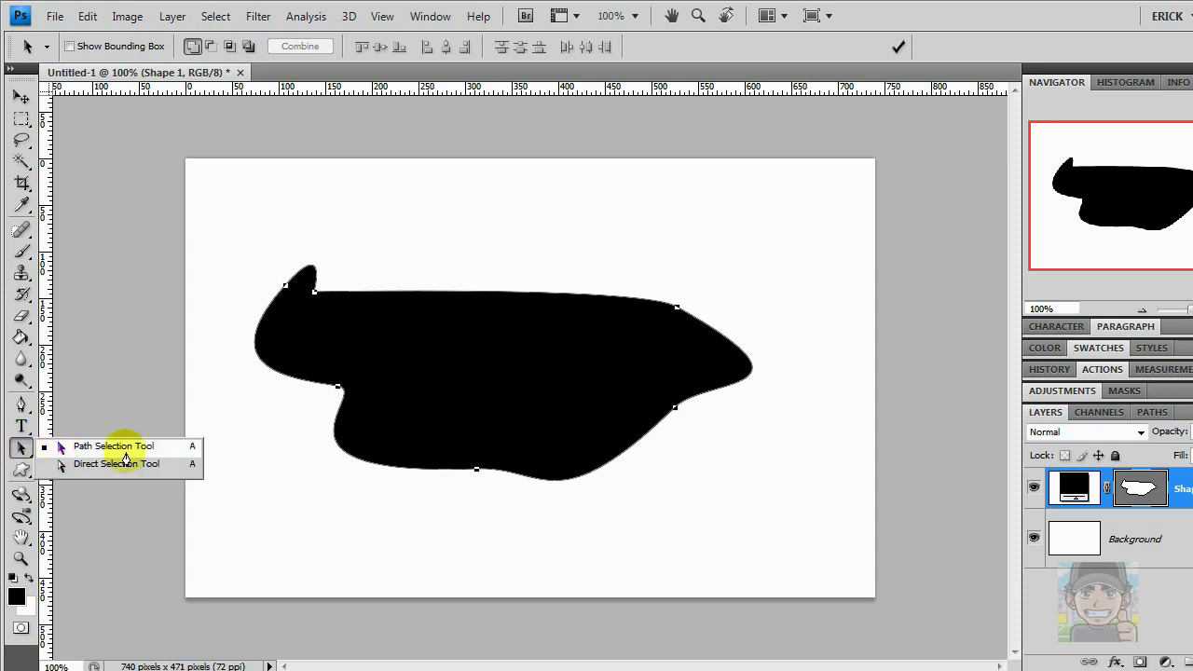
click(117, 463)
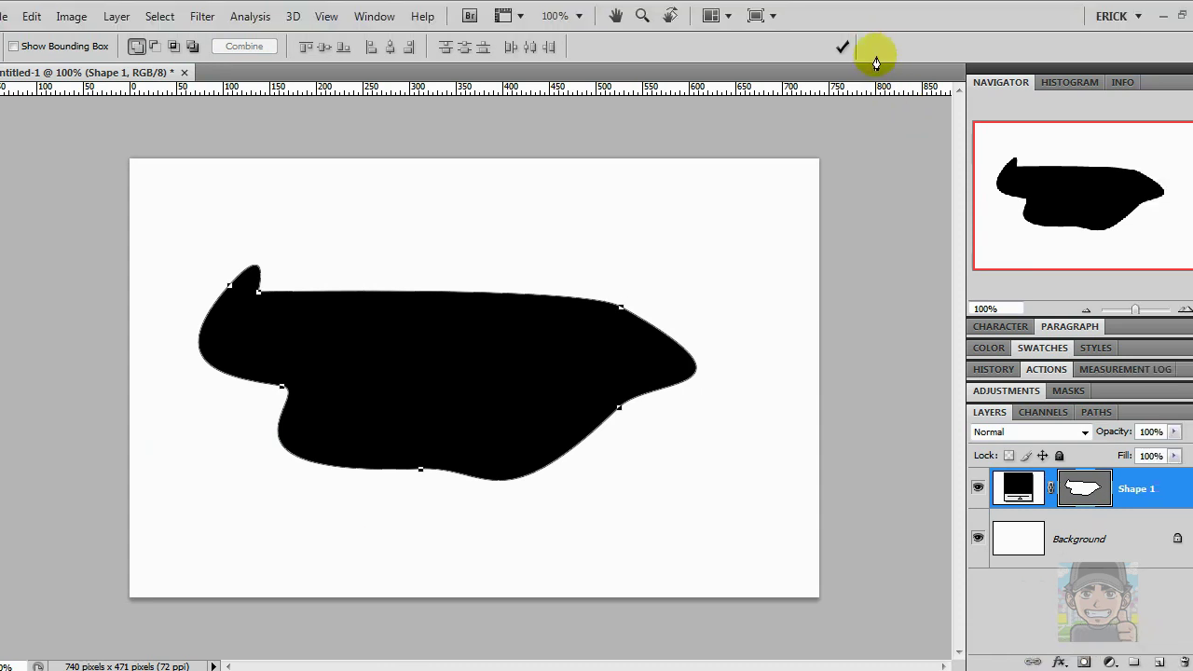
click(843, 46)
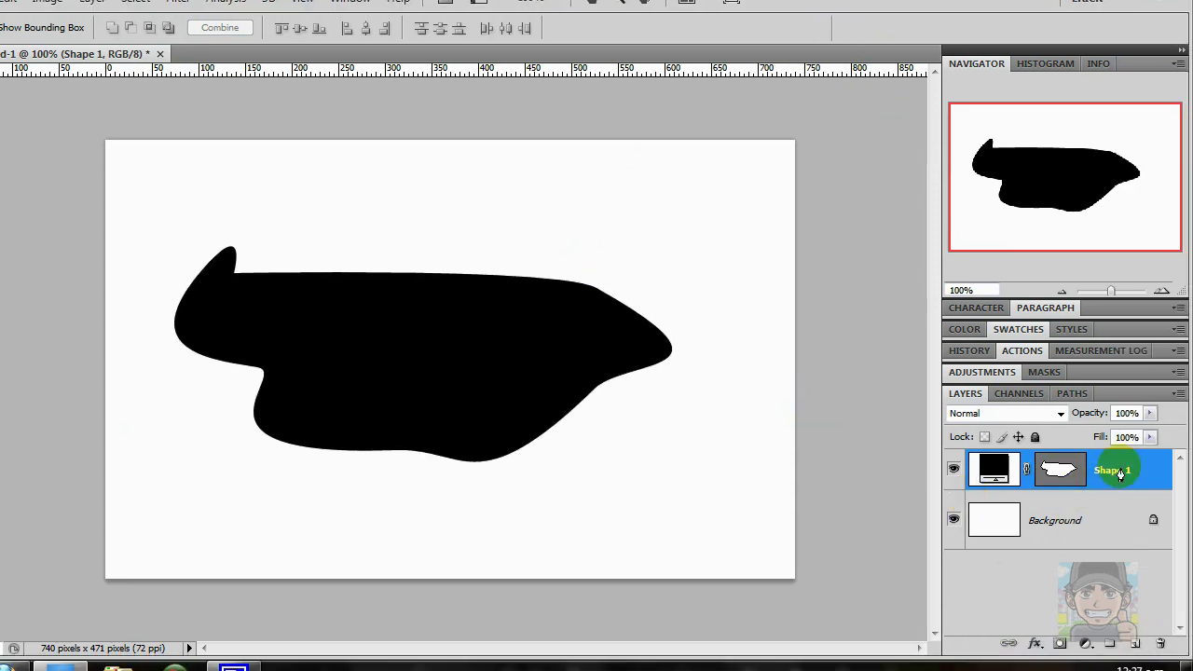
drag(1131, 489, 1160, 617)
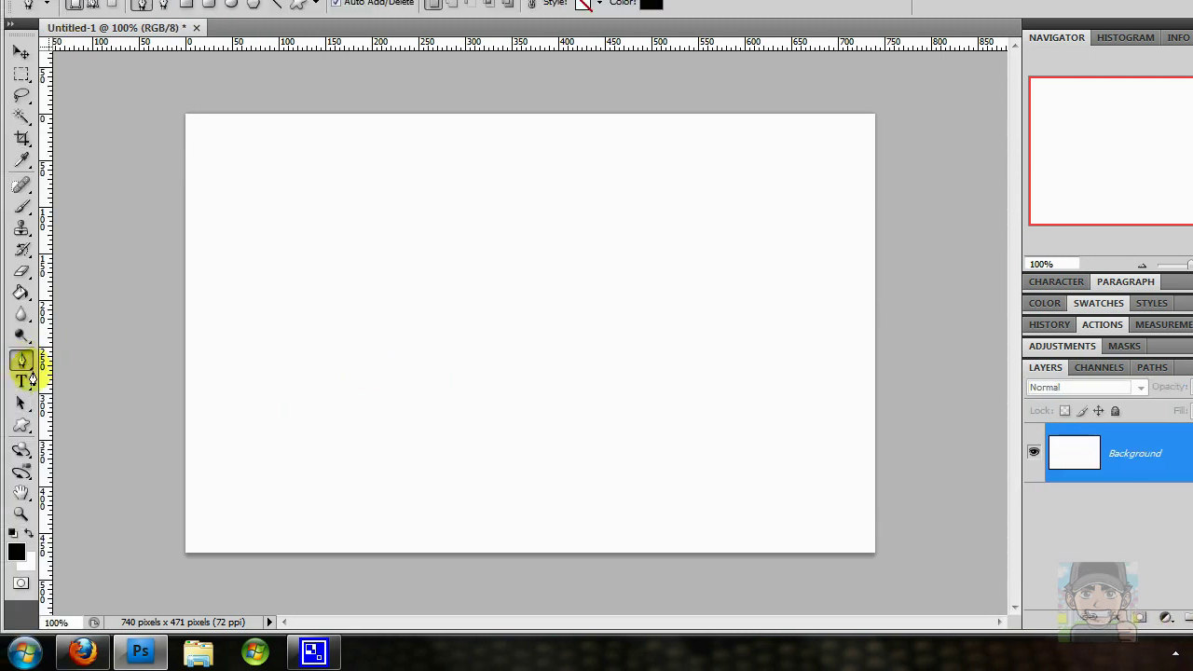
click(21, 425)
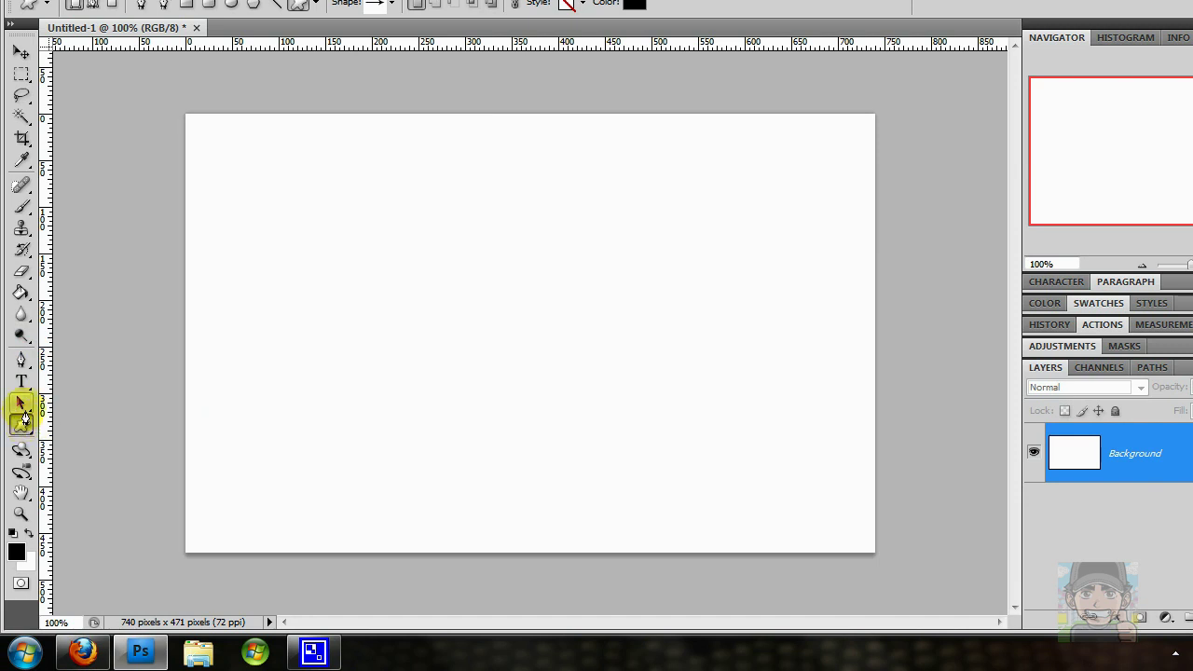
click(20, 363)
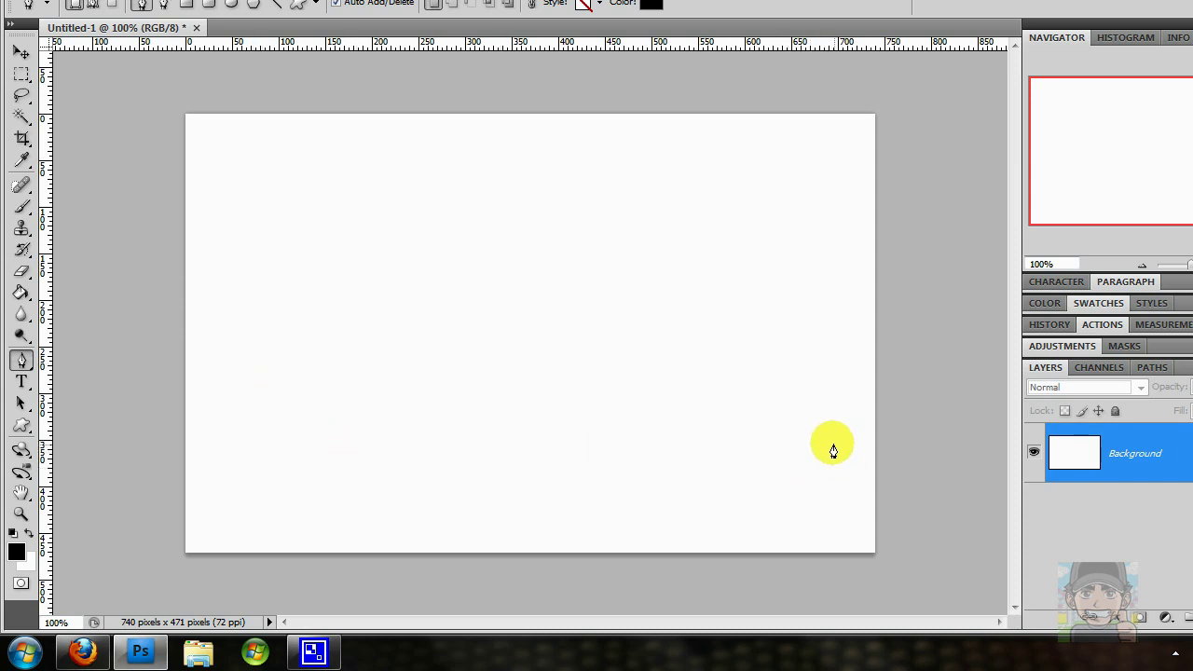
click(1096, 658)
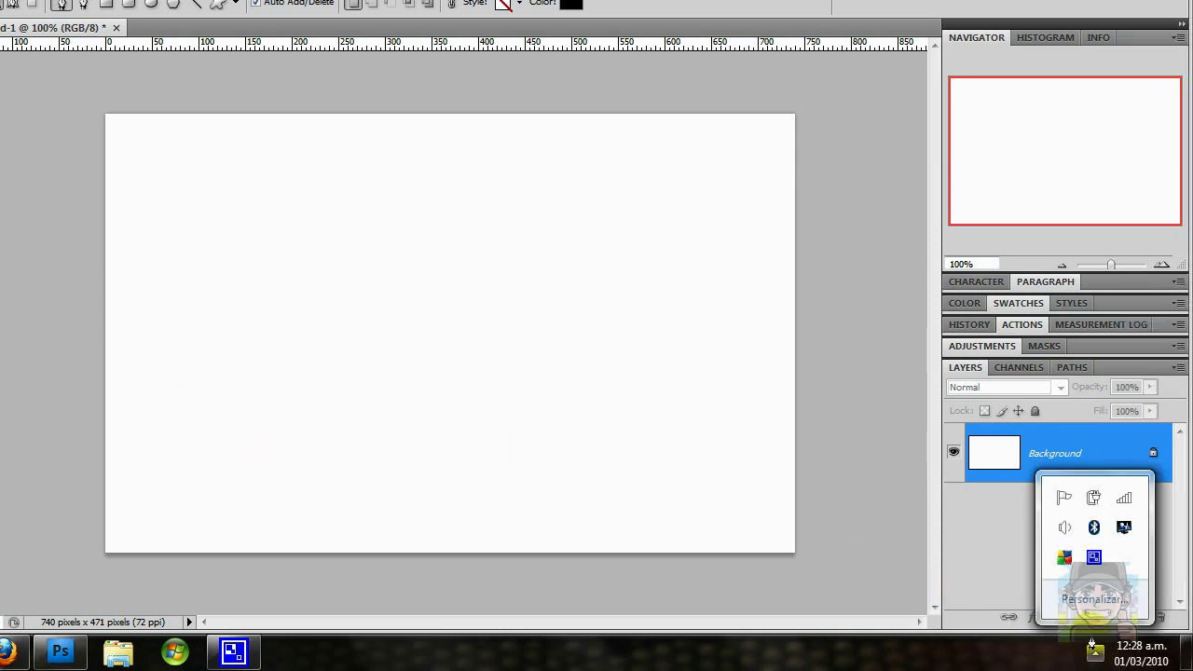
right_click(1093, 558)
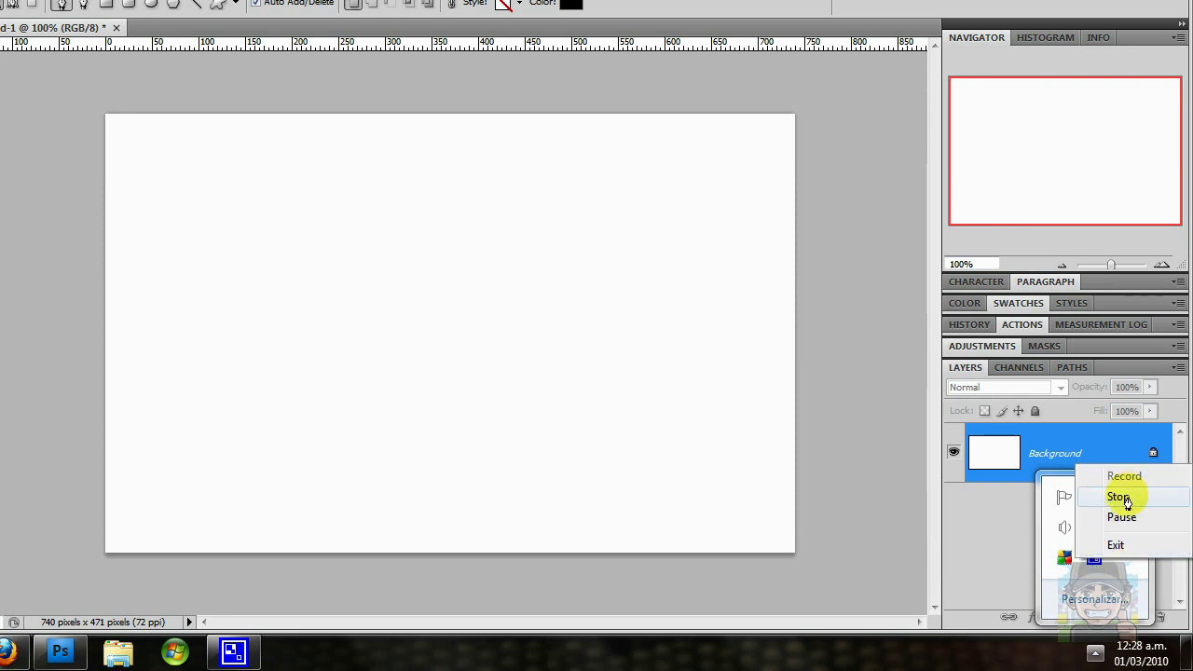
click(717, 511)
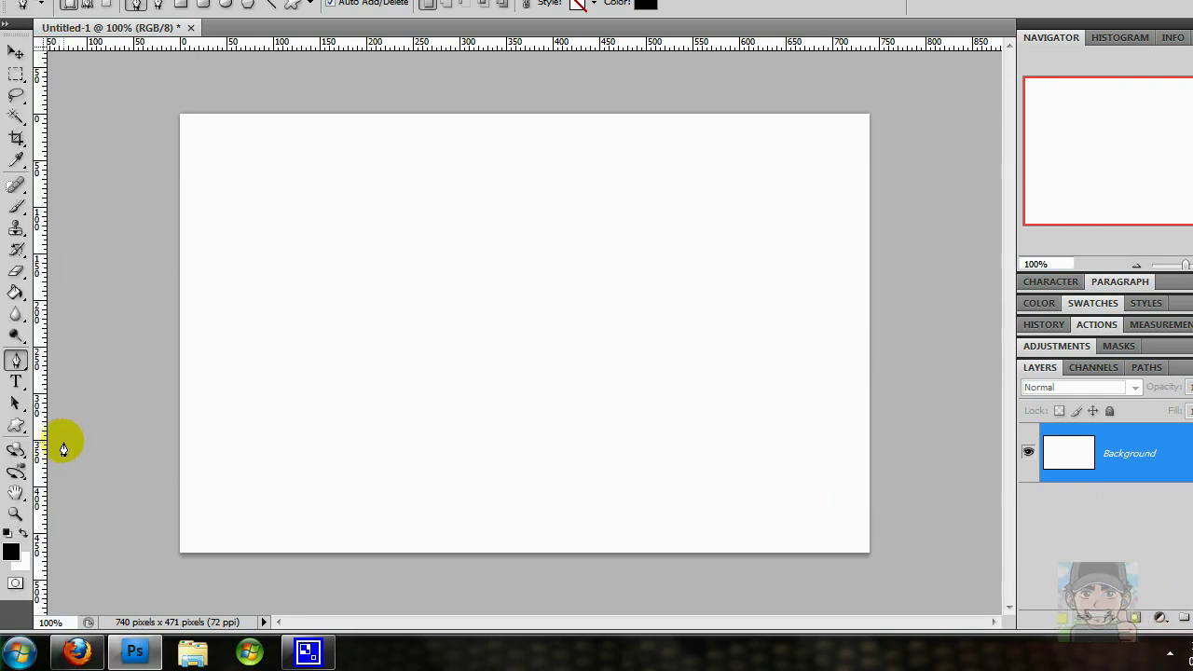
click(17, 426)
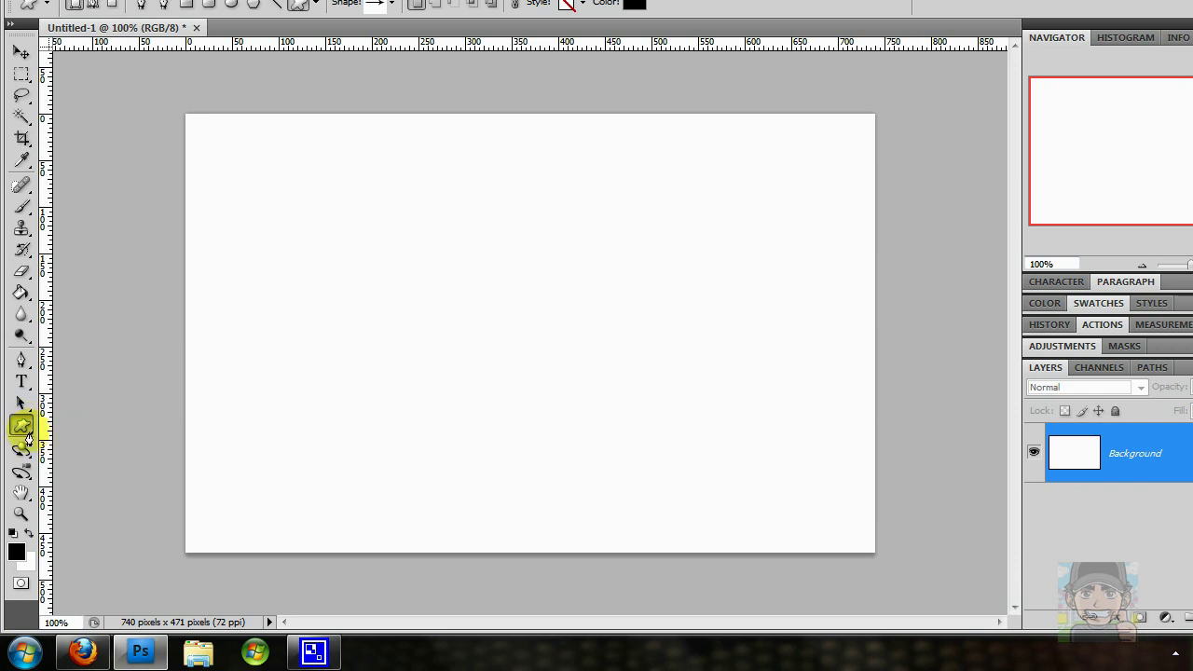
click(23, 430)
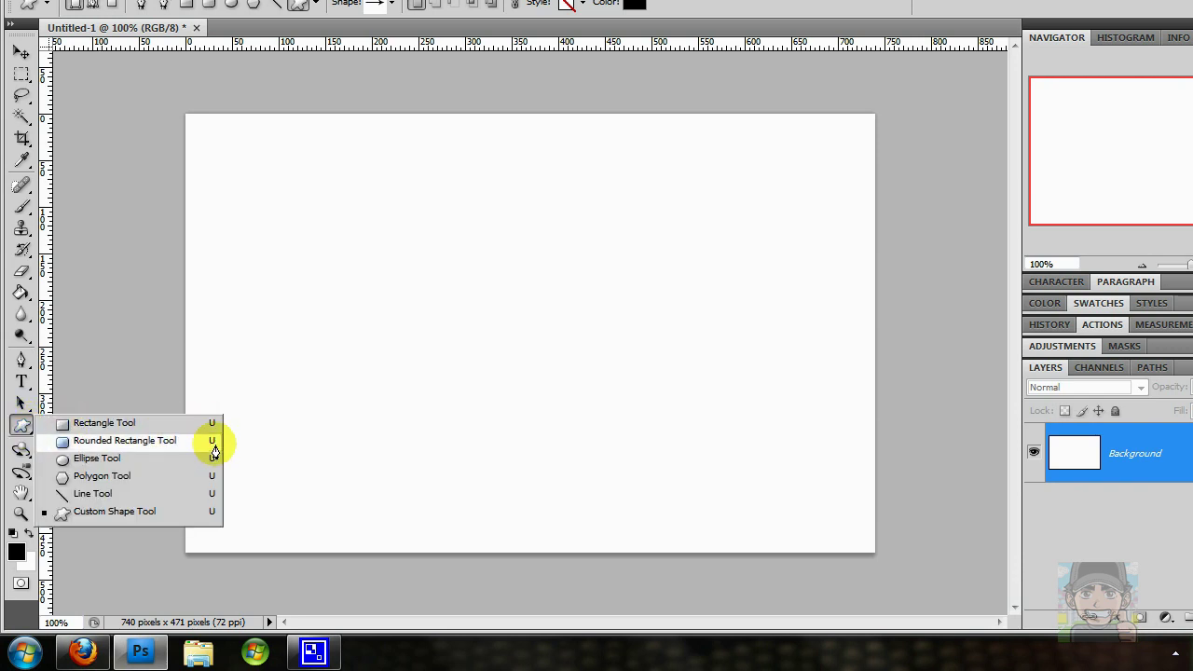
click(21, 402)
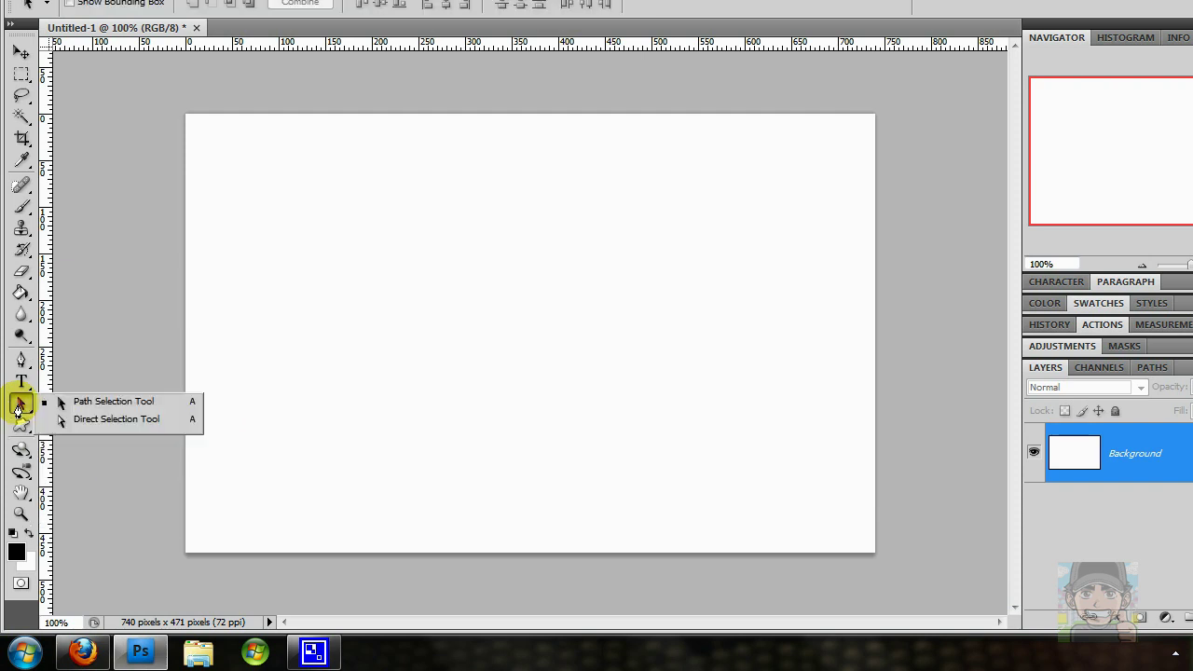
click(53, 401)
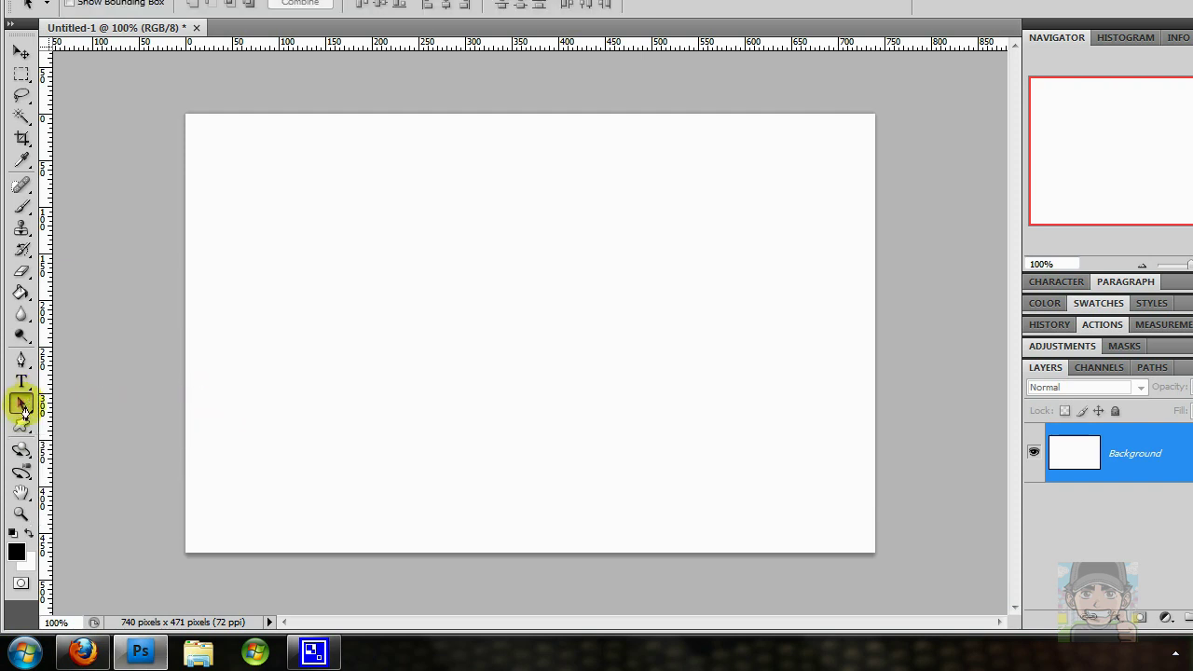
click(21, 429)
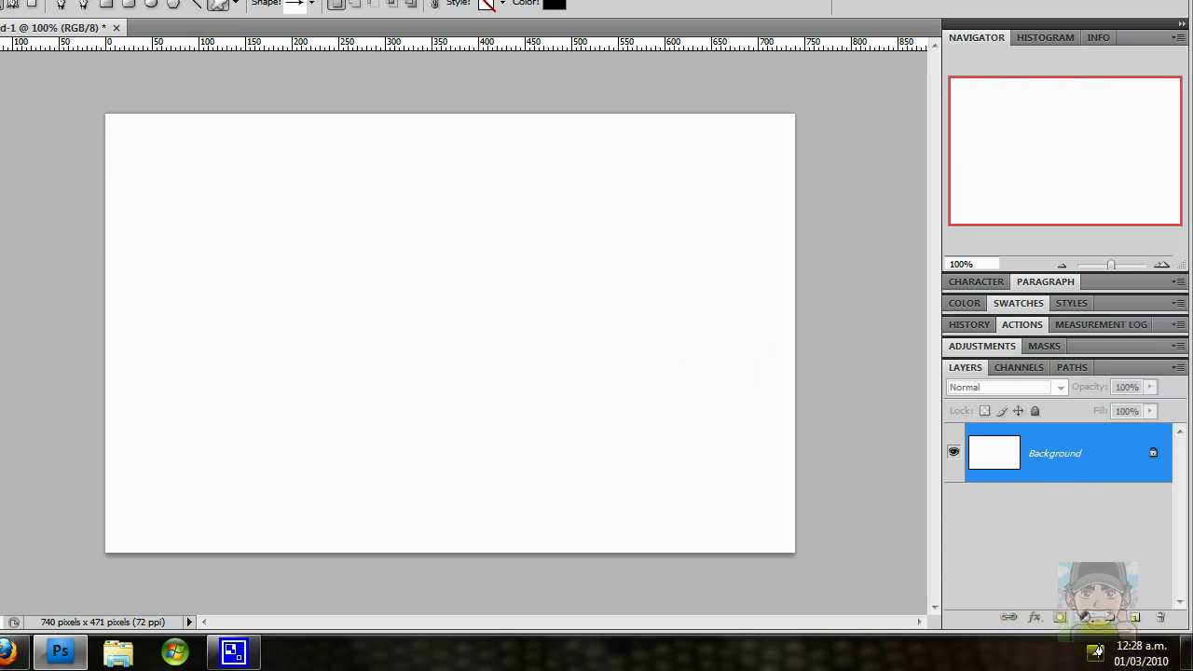
right_click(942, 651)
click(851, 603)
click(1095, 652)
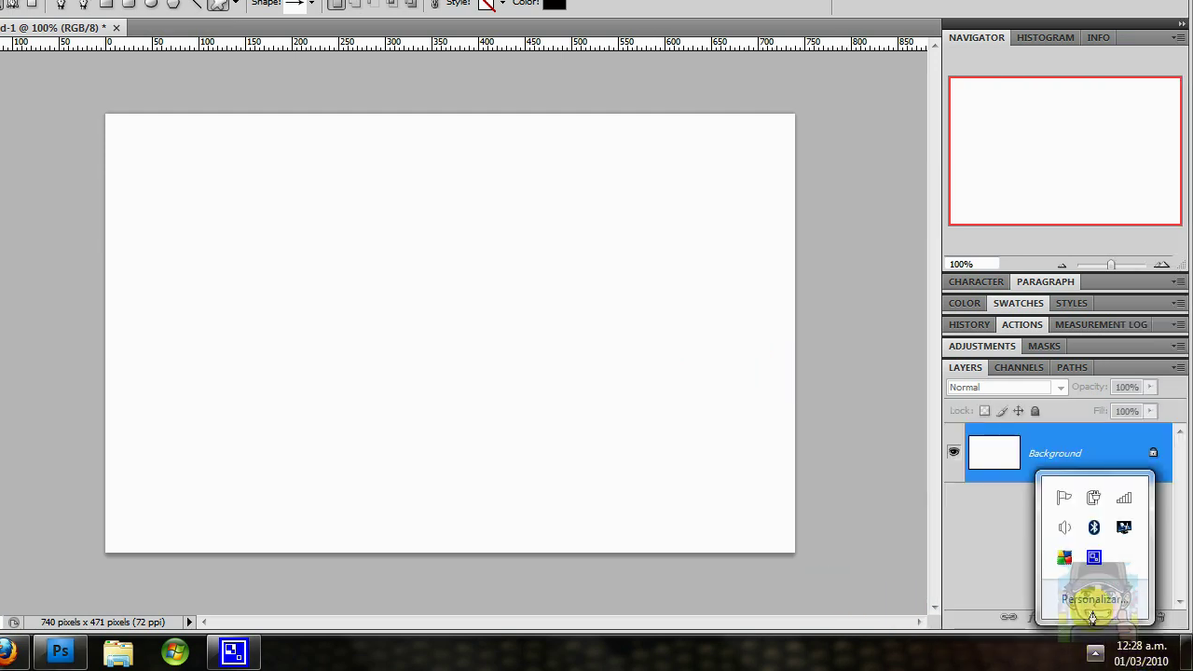